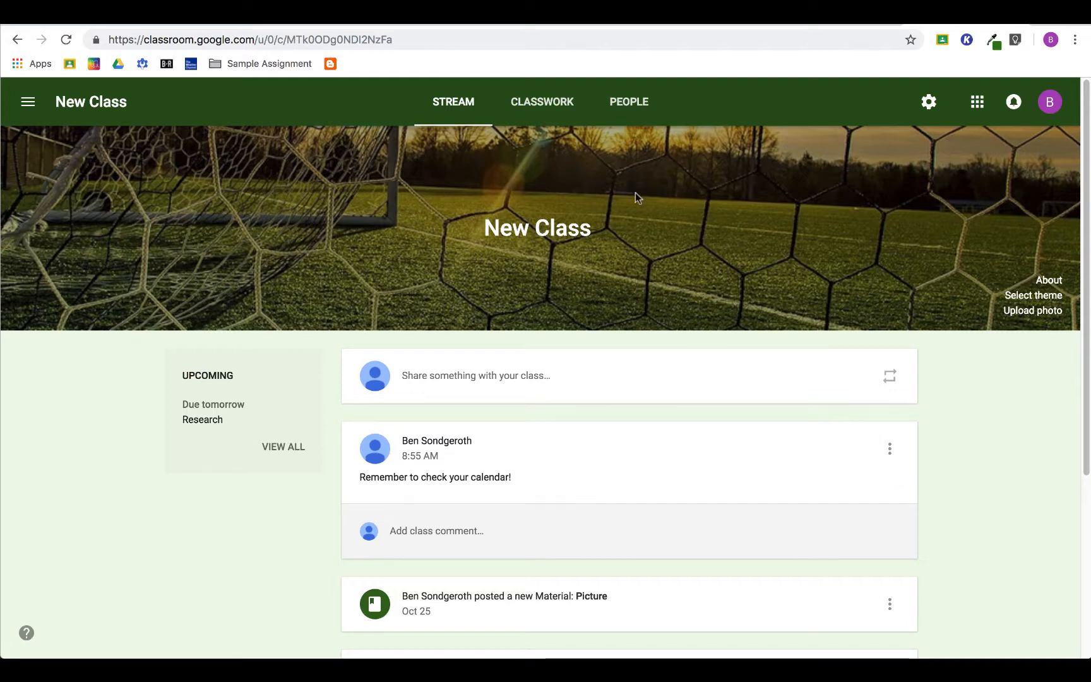
- Start a new assignment in the class's classwork and title it "The Reformation"
{"action": "left_click", "coordinate": [545, 110]}
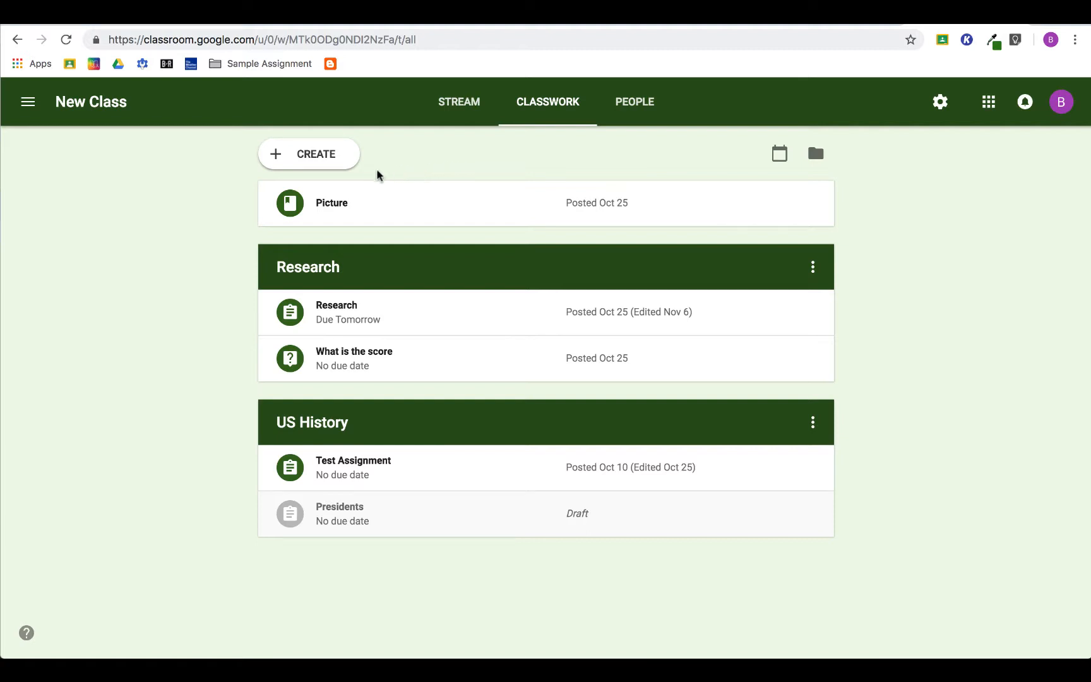
{"action": "left_click", "coordinate": [327, 163]}
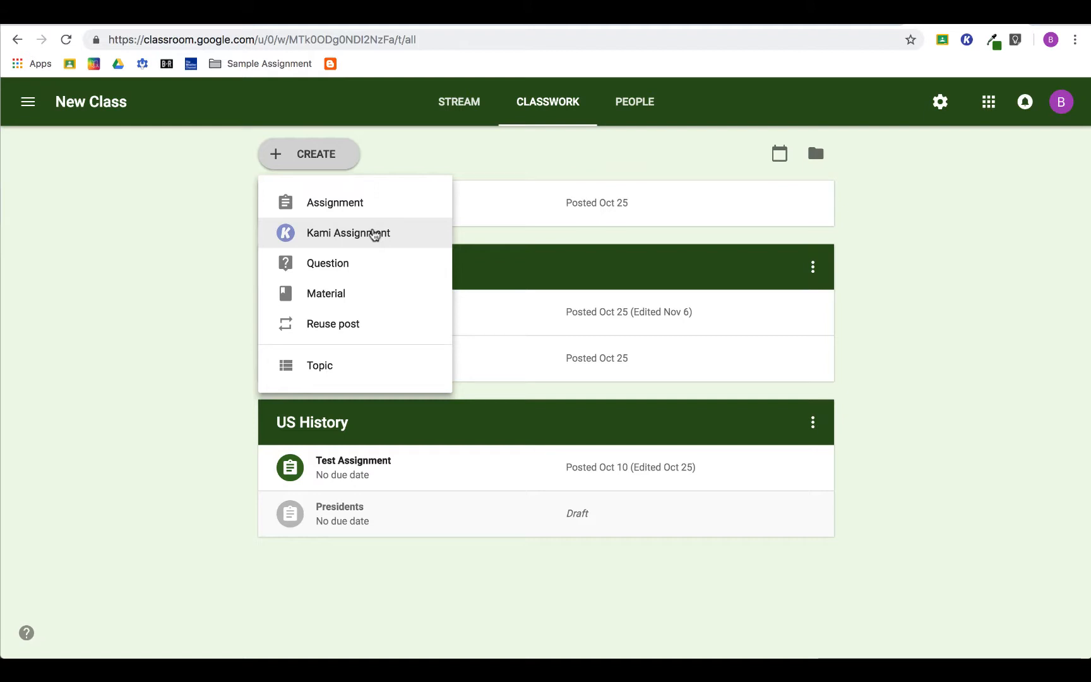
{"action": "left_click", "coordinate": [333, 208]}
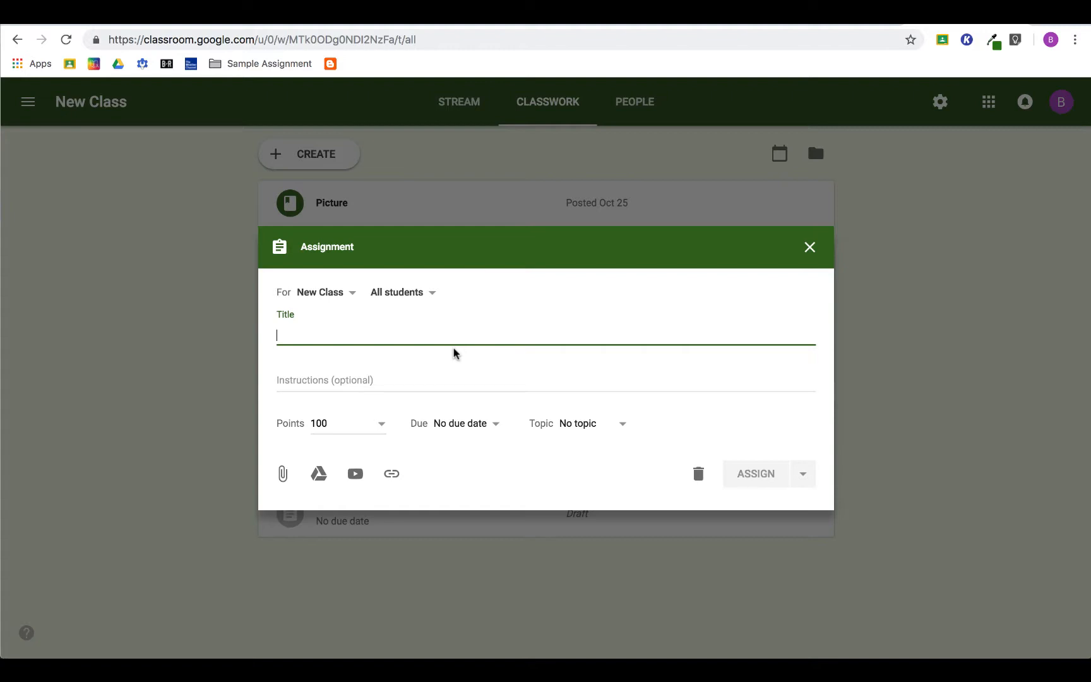
{"action": "type", "text": "The Ref"}
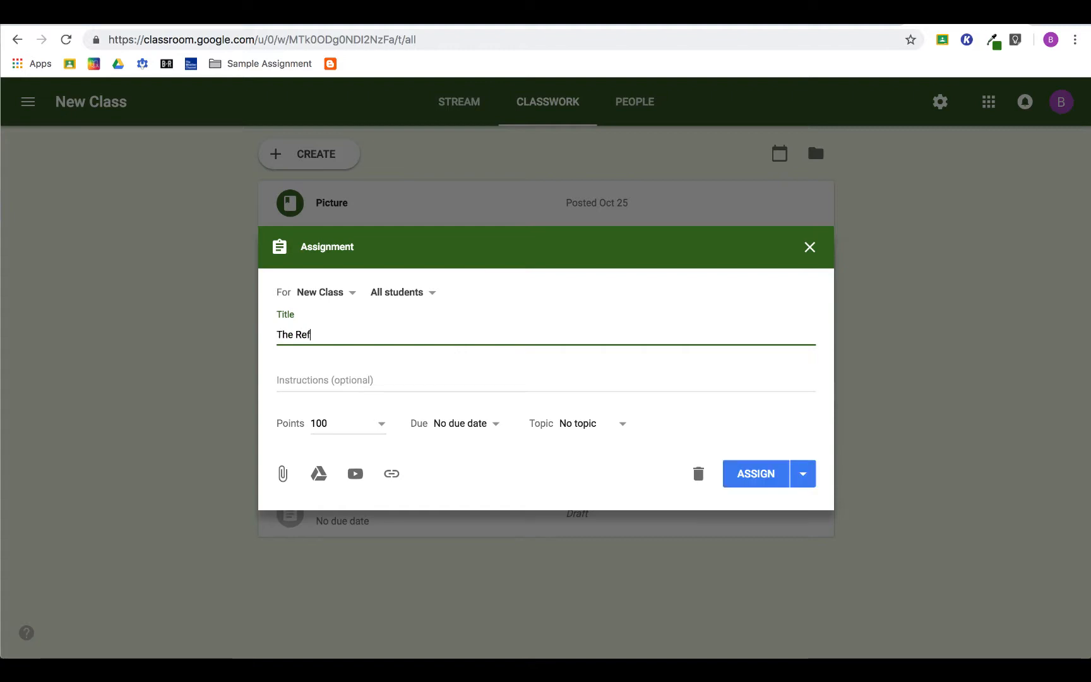
{"action": "type", "text": "ormation"}
- Set the assignment's due date to Nov 9, 2018, without a due time
{"action": "left_click", "coordinate": [388, 385]}
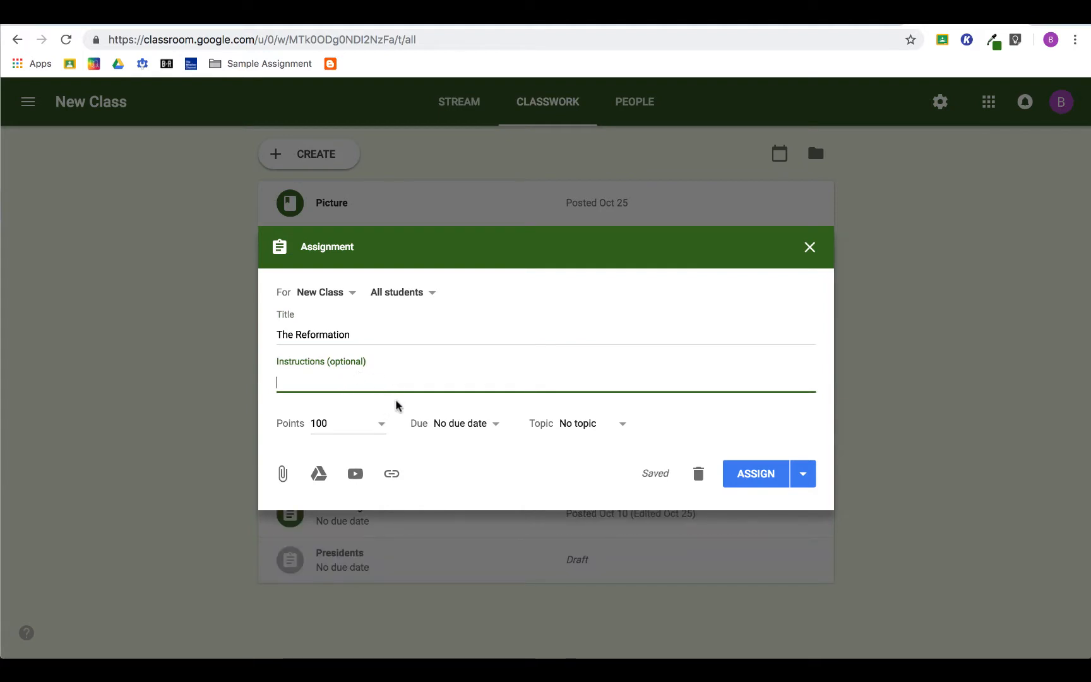
{"action": "left_click", "coordinate": [381, 425]}
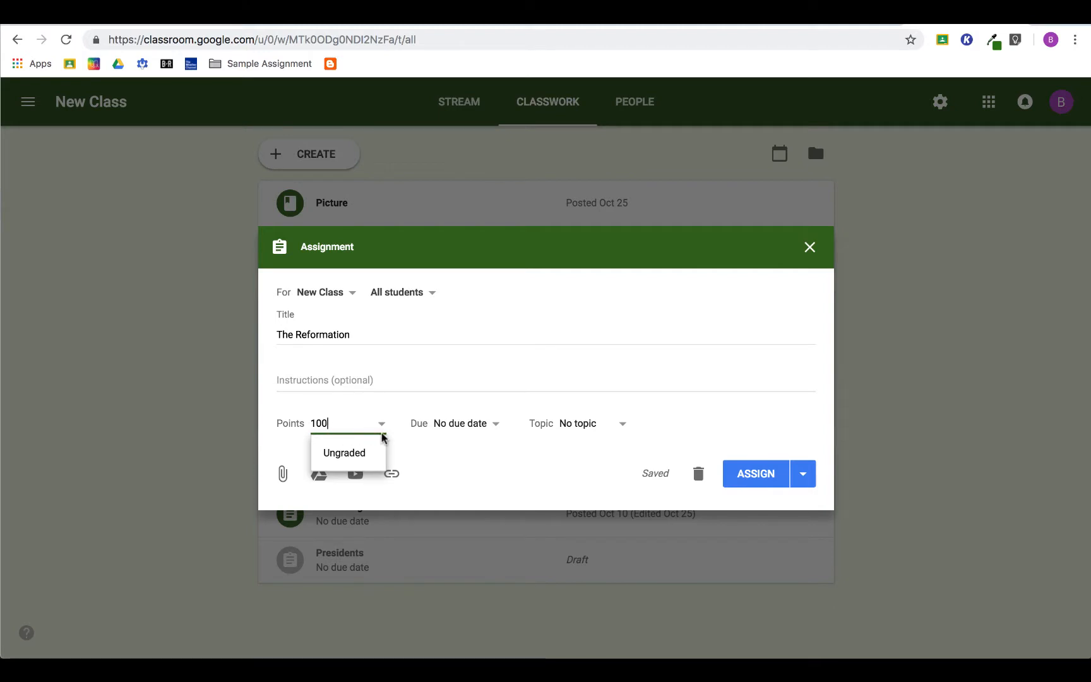
{"action": "left_click", "coordinate": [487, 428]}
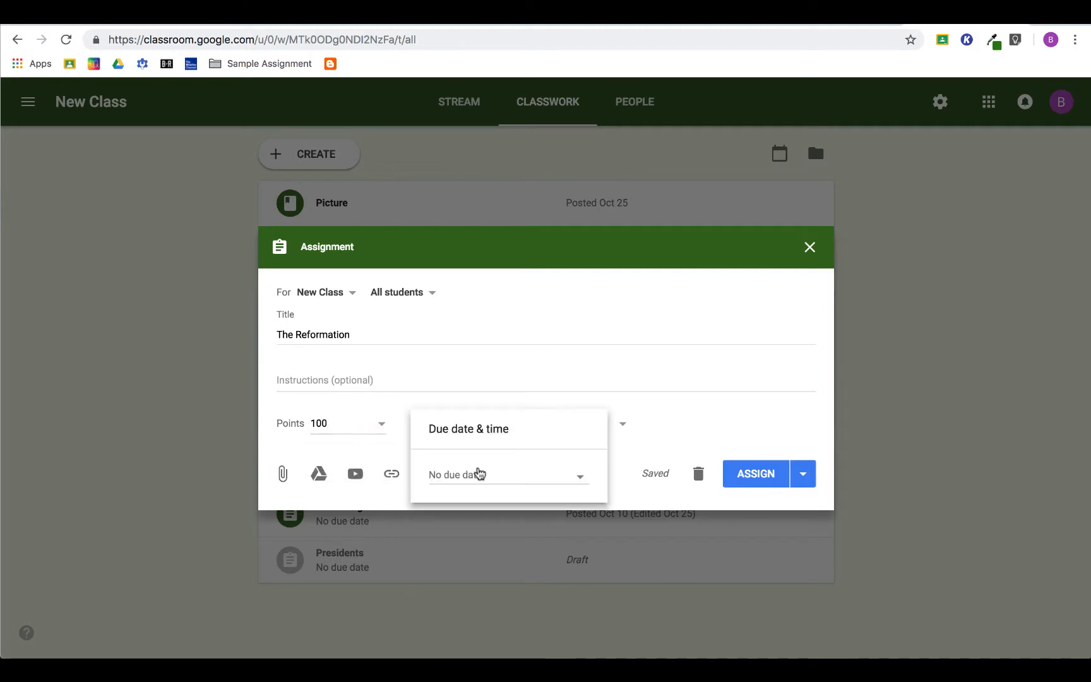
{"action": "left_click", "coordinate": [478, 472]}
{"action": "left_click", "coordinate": [563, 575]}
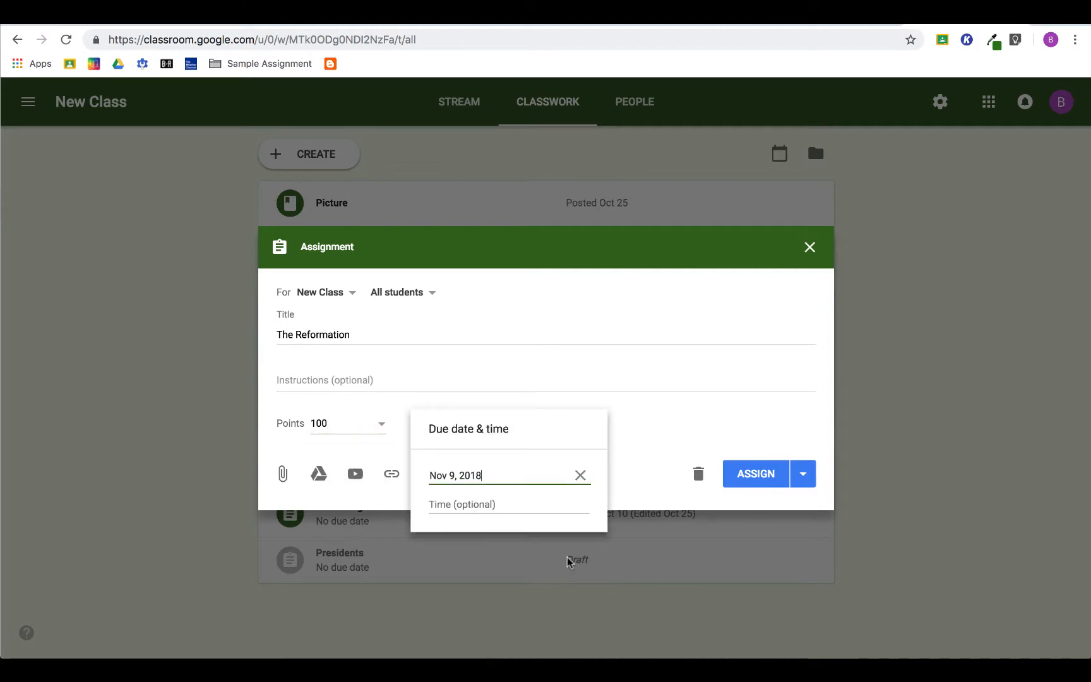
{"action": "left_click", "coordinate": [646, 426]}
- Create a new topic called "World History" for the assignment
{"action": "left_click", "coordinate": [571, 424]}
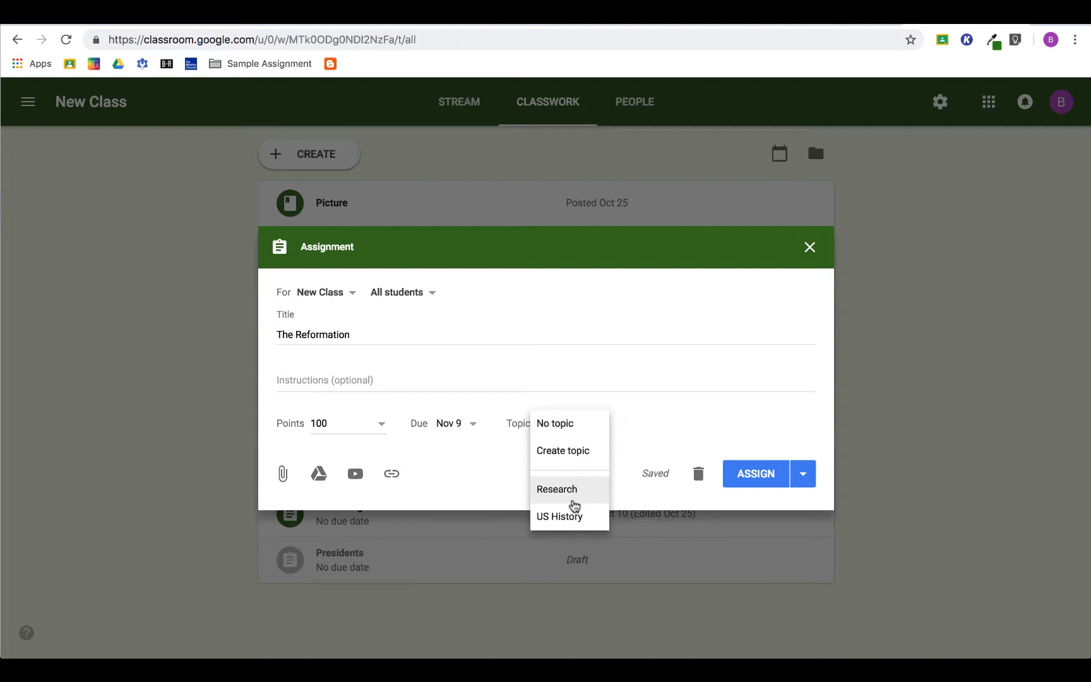
{"action": "left_click", "coordinate": [578, 453]}
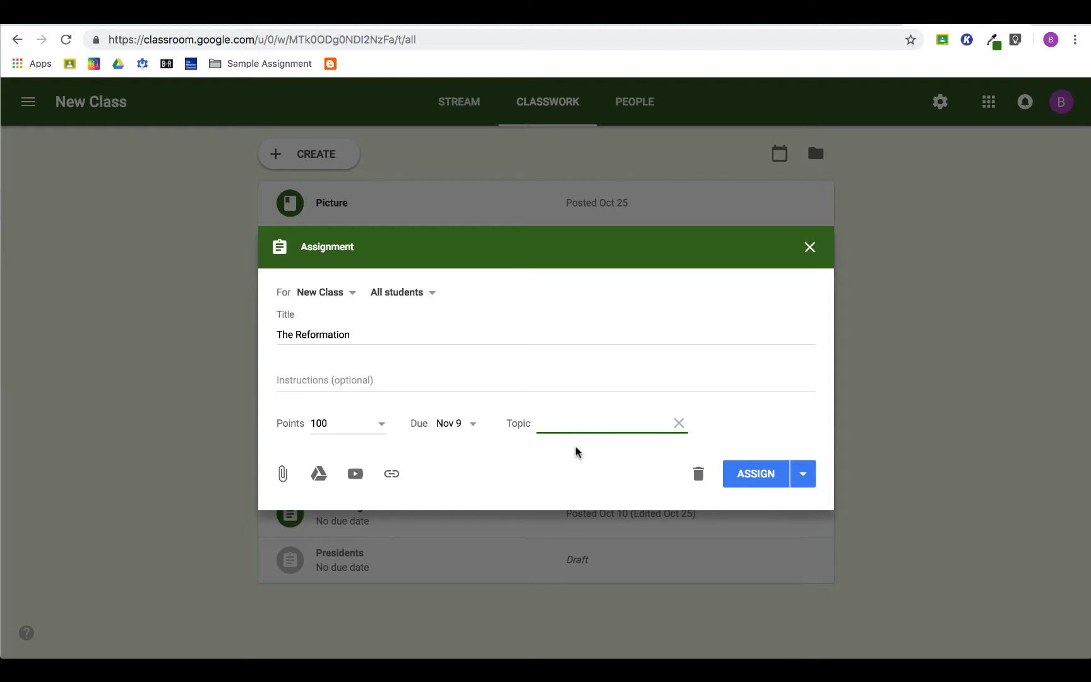
{"action": "type", "text": "World History"}
{"action": "left_click", "coordinate": [512, 445]}
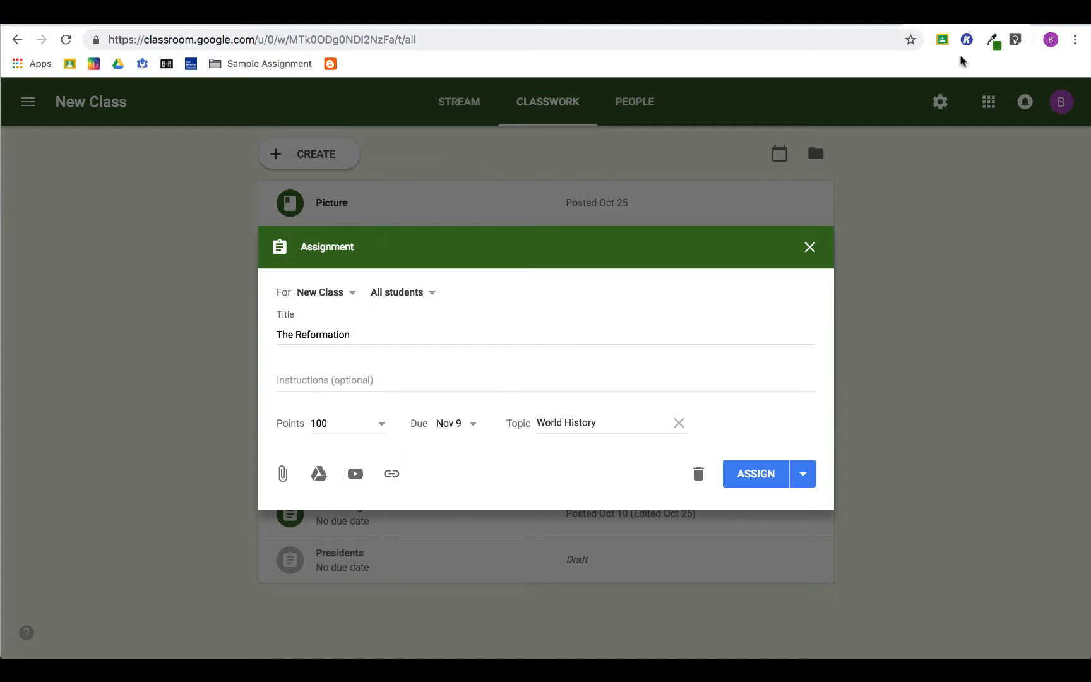
- In a new browser tab, open the bookmarked '95 Theses' rap music video, pause it and copy its URL
{"action": "key", "text": "super+t"}
{"action": "left_click", "coordinate": [261, 63]}
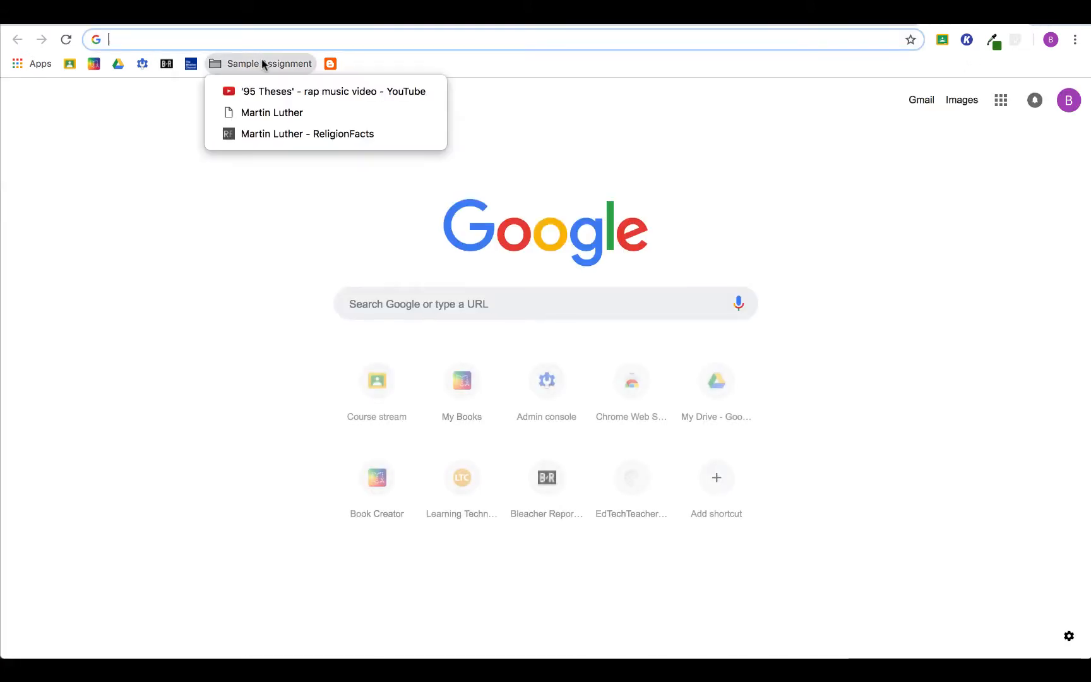
{"action": "left_click", "coordinate": [265, 96]}
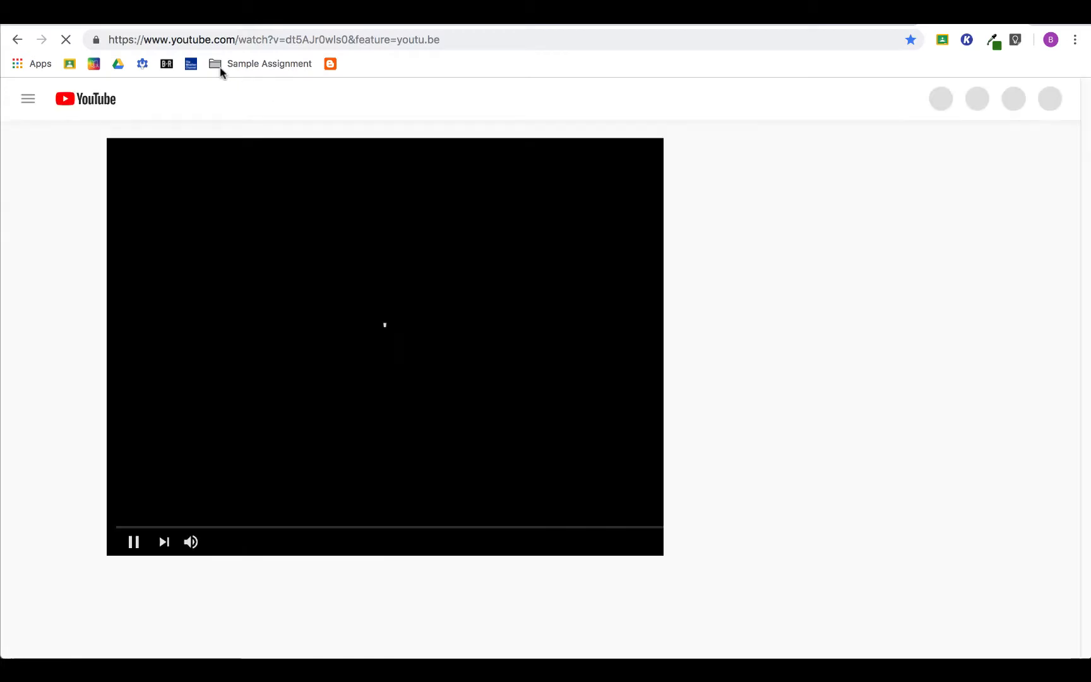
{"action": "left_click", "coordinate": [127, 543]}
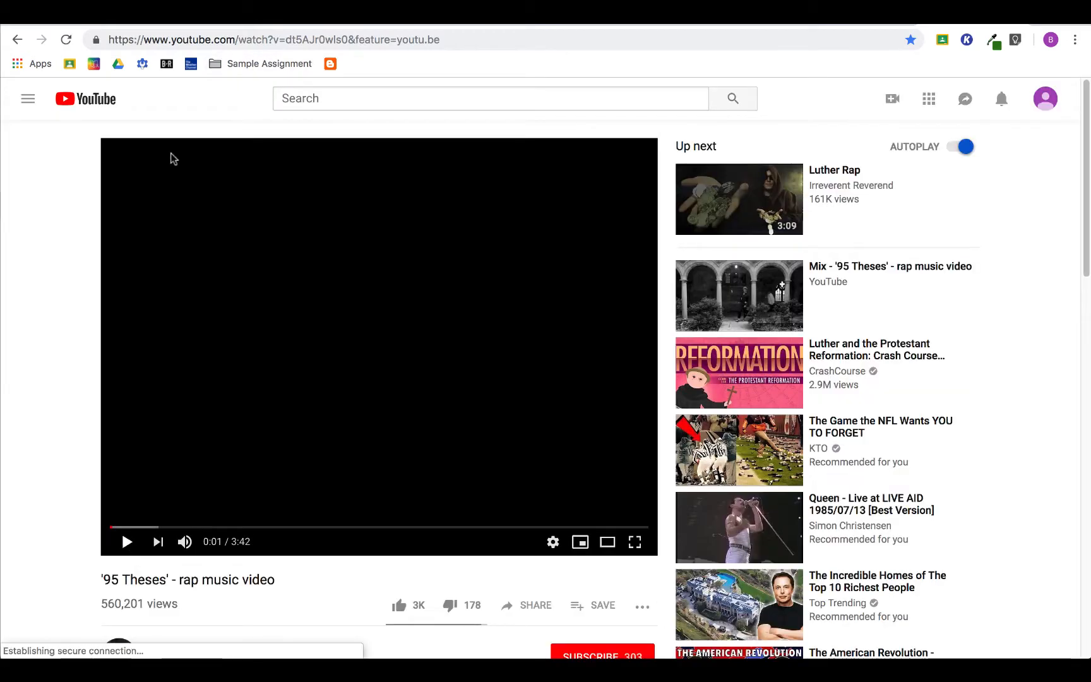
{"action": "left_click", "coordinate": [249, 42]}
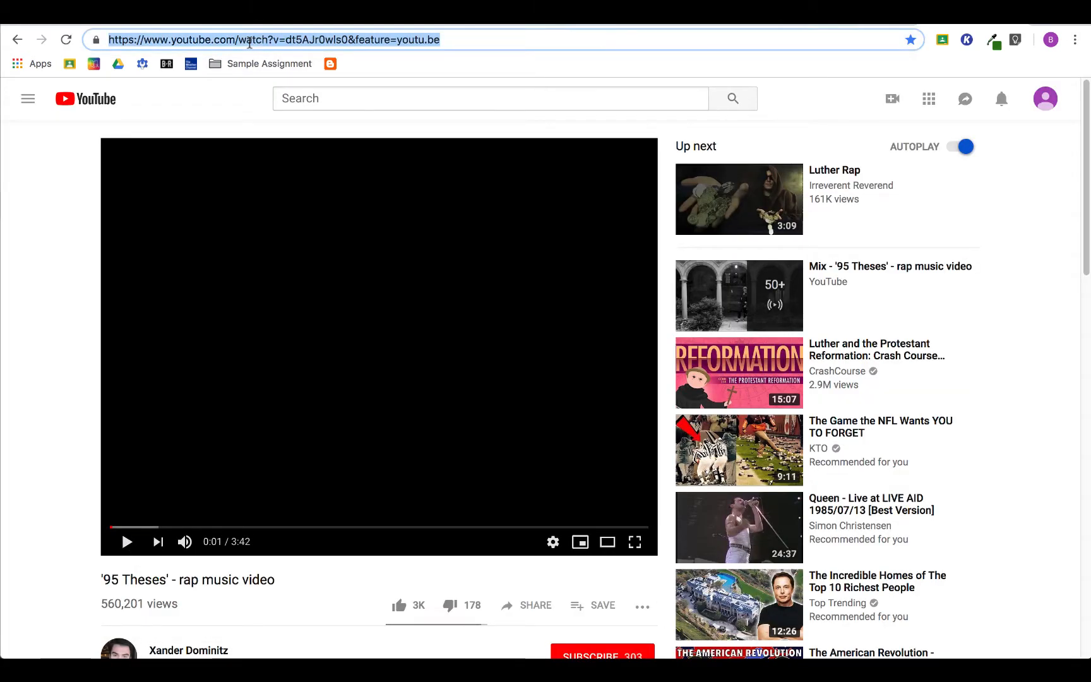
- Back in the Classroom assignment, attach the '95 Theses' YouTube video using its copied URL
{"action": "left_click", "coordinate": [854, 23]}
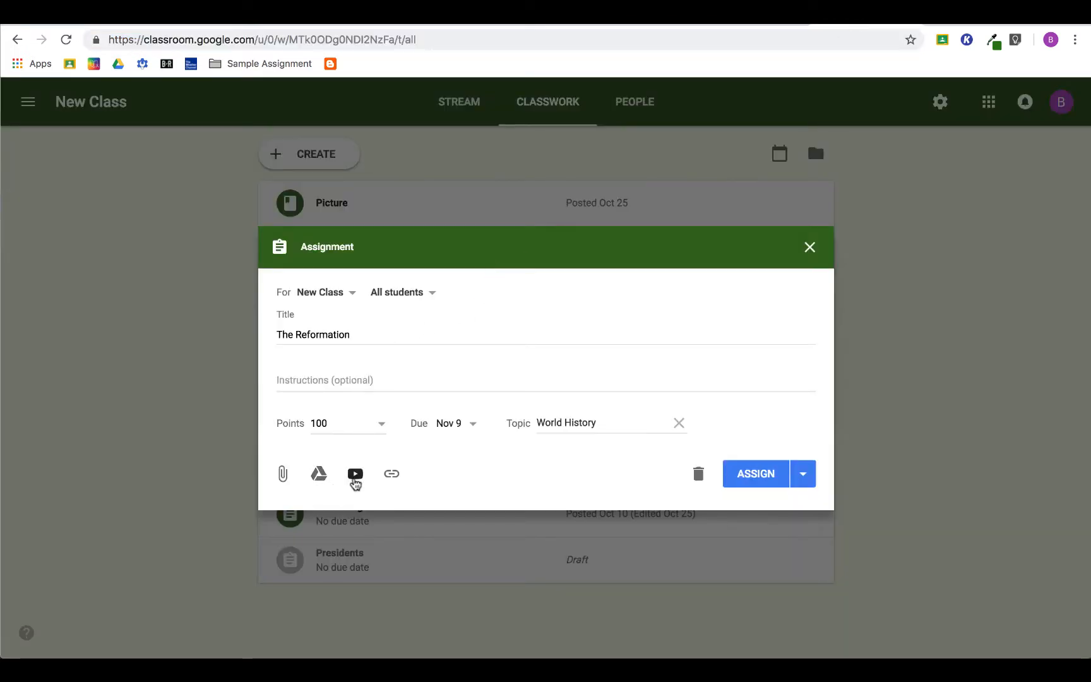
{"action": "left_click", "coordinate": [354, 477]}
{"action": "left_click", "coordinate": [273, 181]}
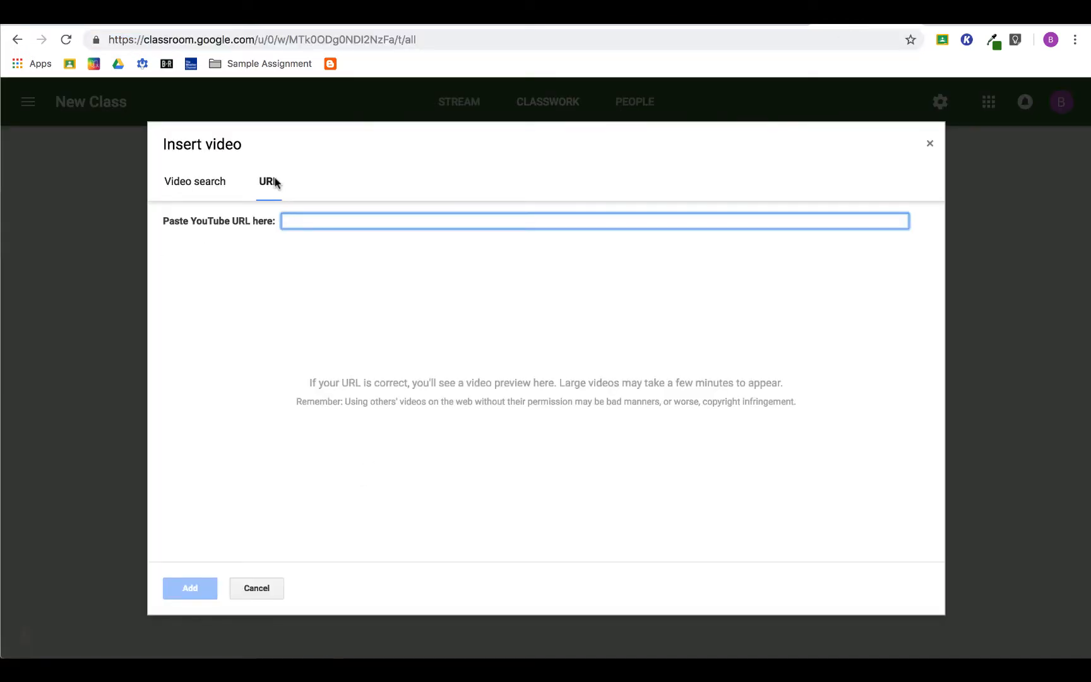
{"action": "key", "text": "ctrl+v"}
{"action": "left_click", "coordinate": [190, 588]}
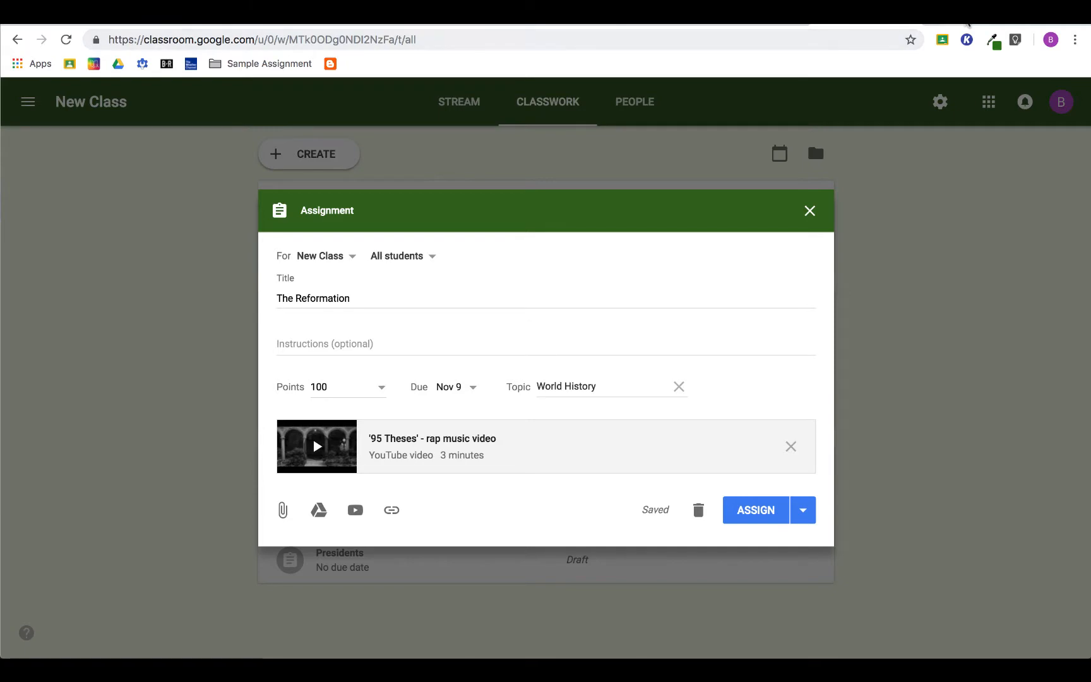
- In the video's browser tab, open the bookmarked "Martin Luther - ReligionFacts" page and copy its web address
{"action": "left_click", "coordinate": [968, 24]}
{"action": "left_click", "coordinate": [288, 63]}
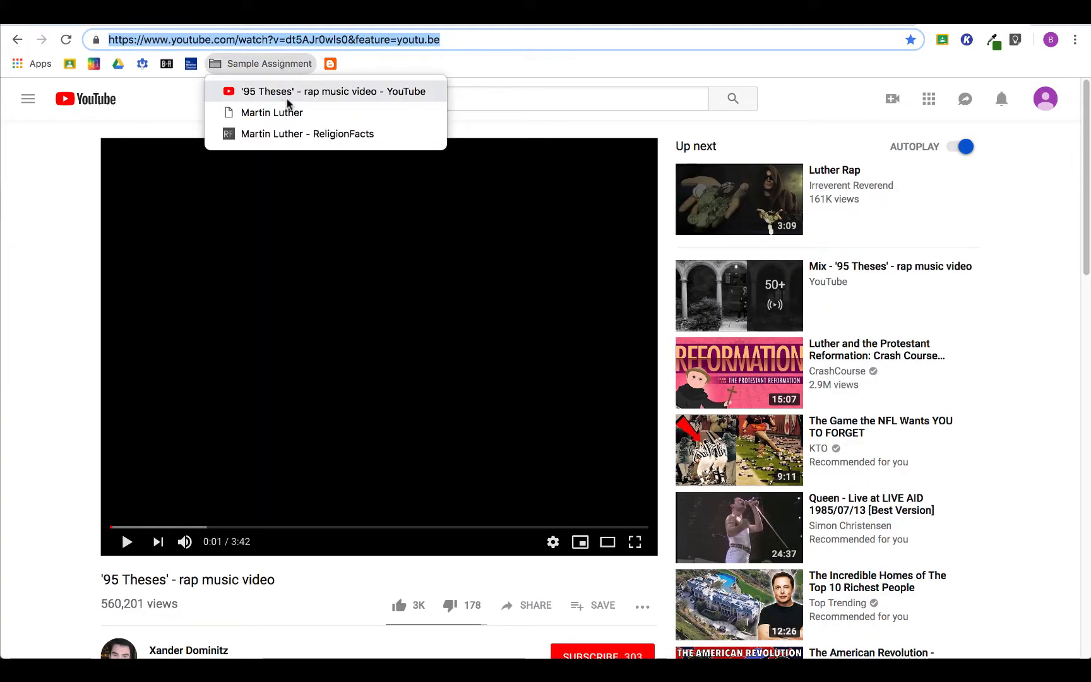
{"action": "left_click", "coordinate": [286, 139]}
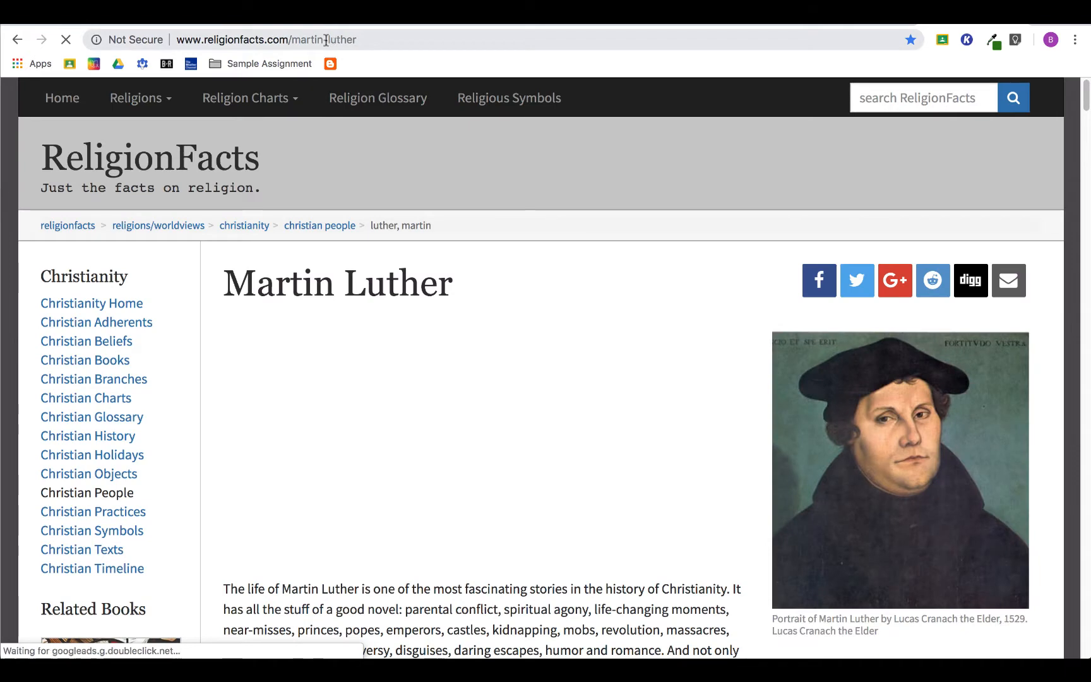
{"action": "left_click", "coordinate": [318, 38]}
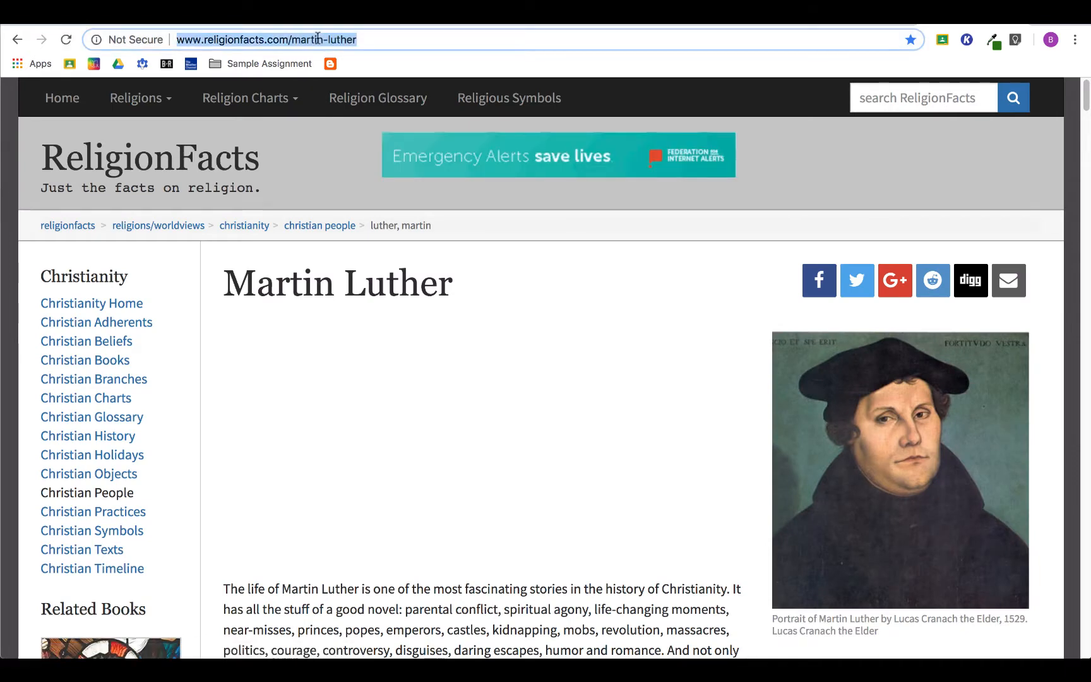
- Return to the Classroom assignment and attach the copied religionfacts.com/martin-luther address as a link
{"action": "left_click", "coordinate": [845, 29]}
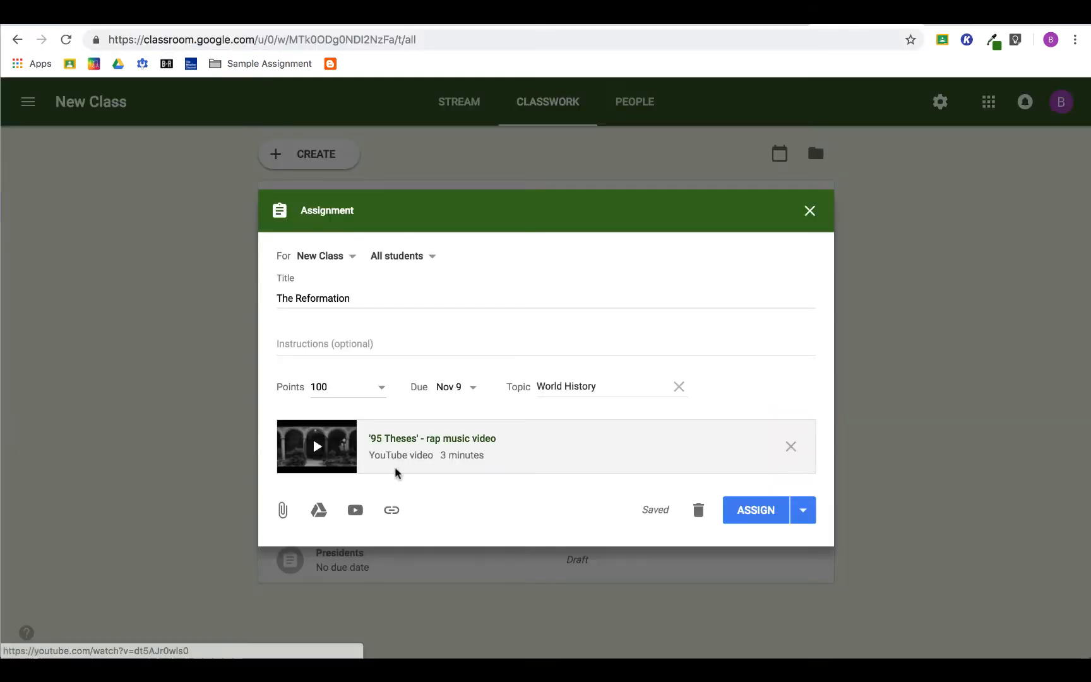
{"action": "left_click", "coordinate": [392, 510]}
{"action": "key", "text": "ctrl+v"}
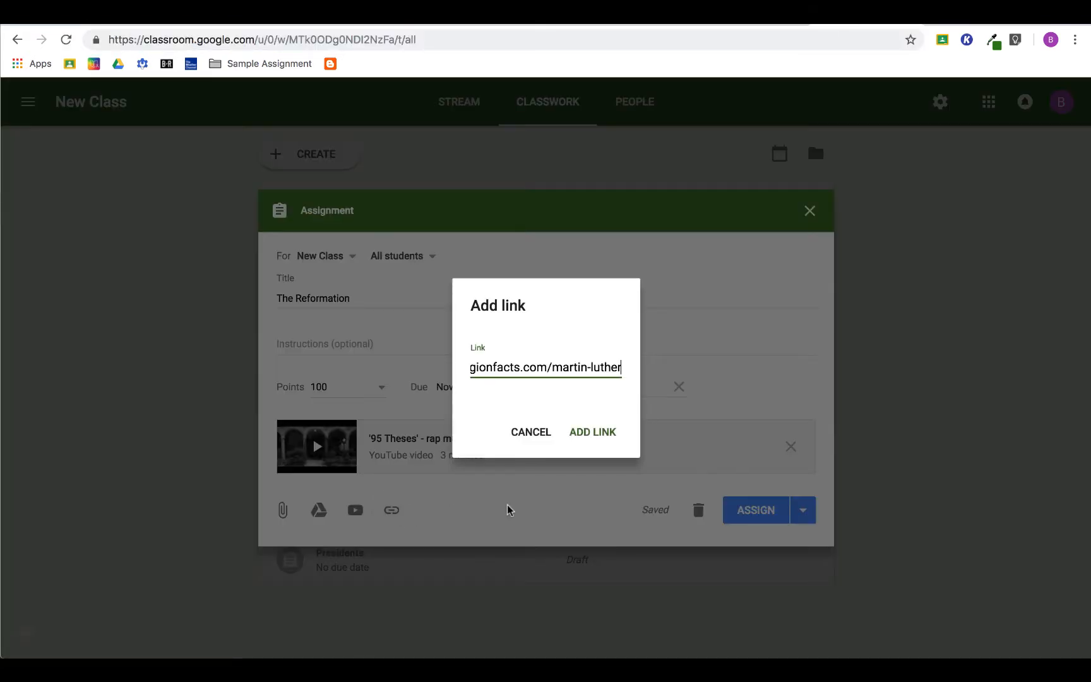
{"action": "left_click", "coordinate": [593, 433]}
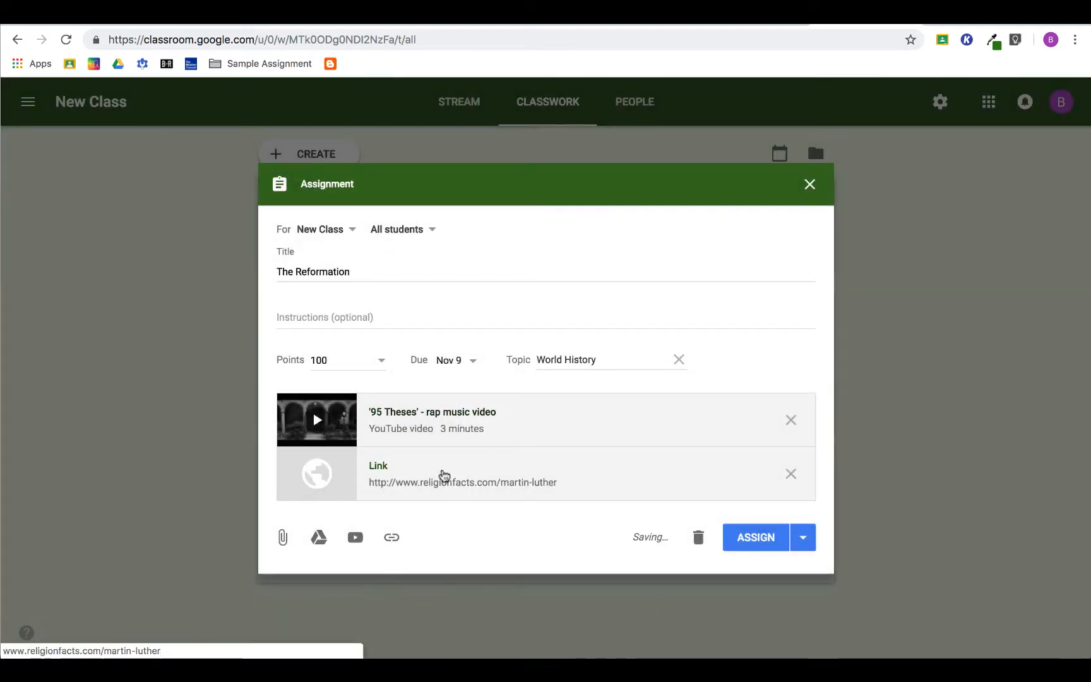
- Attach the "95 Theses Rap Music Video" document from My Drive and set it to make a copy for each student
{"action": "left_click", "coordinate": [320, 540]}
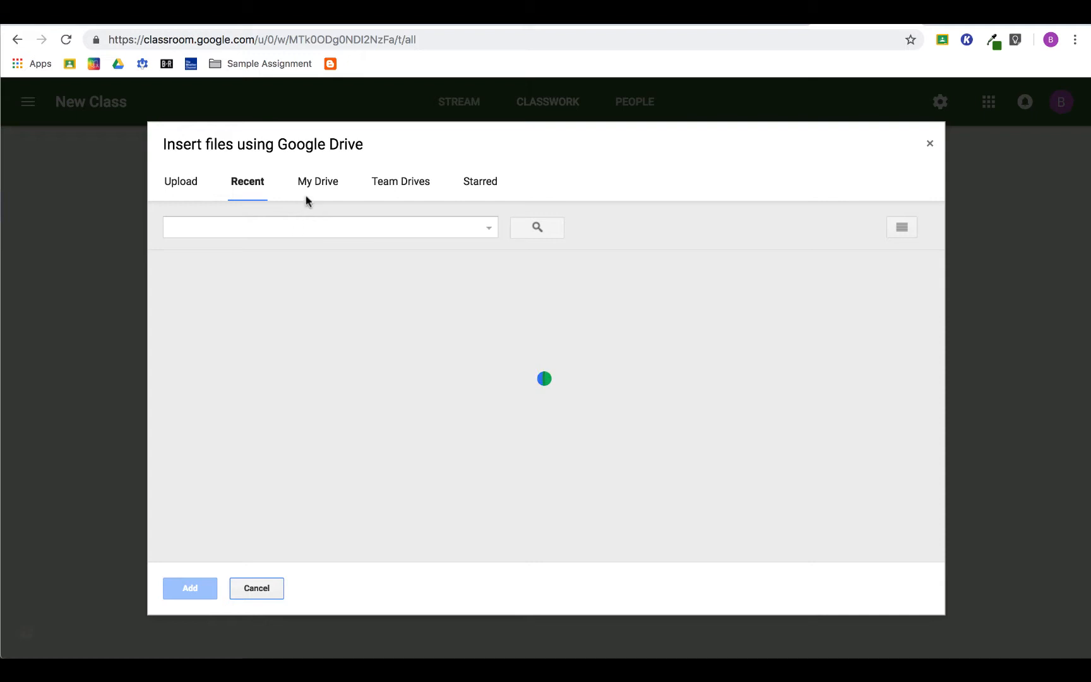
{"action": "left_click", "coordinate": [319, 191]}
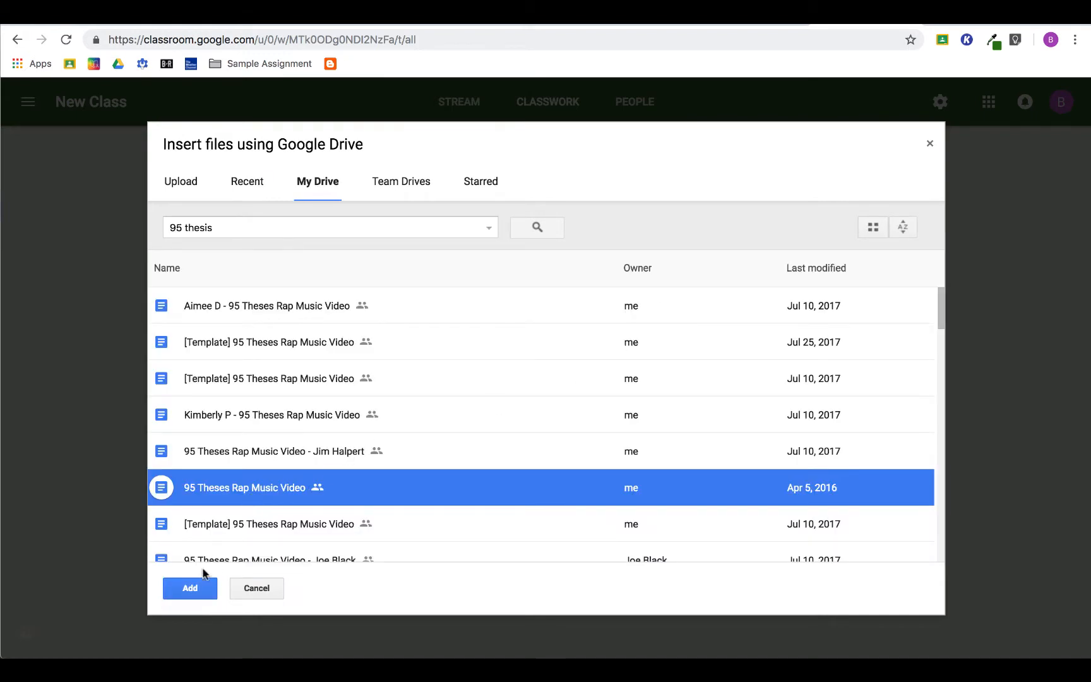
{"action": "left_click", "coordinate": [189, 590]}
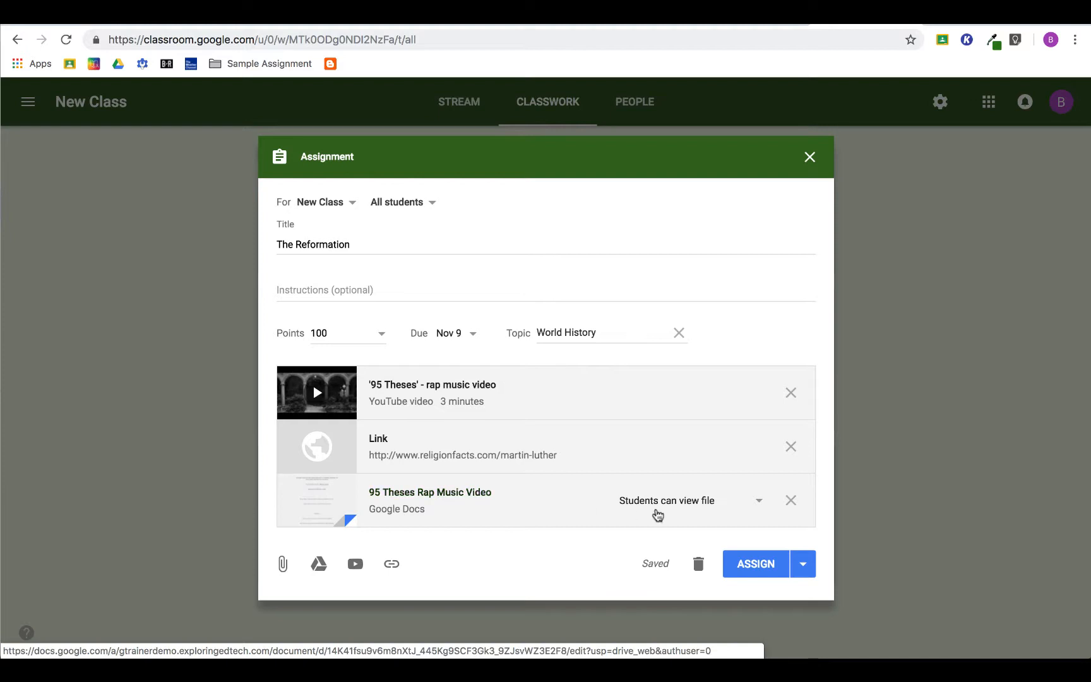
{"action": "left_click", "coordinate": [688, 503]}
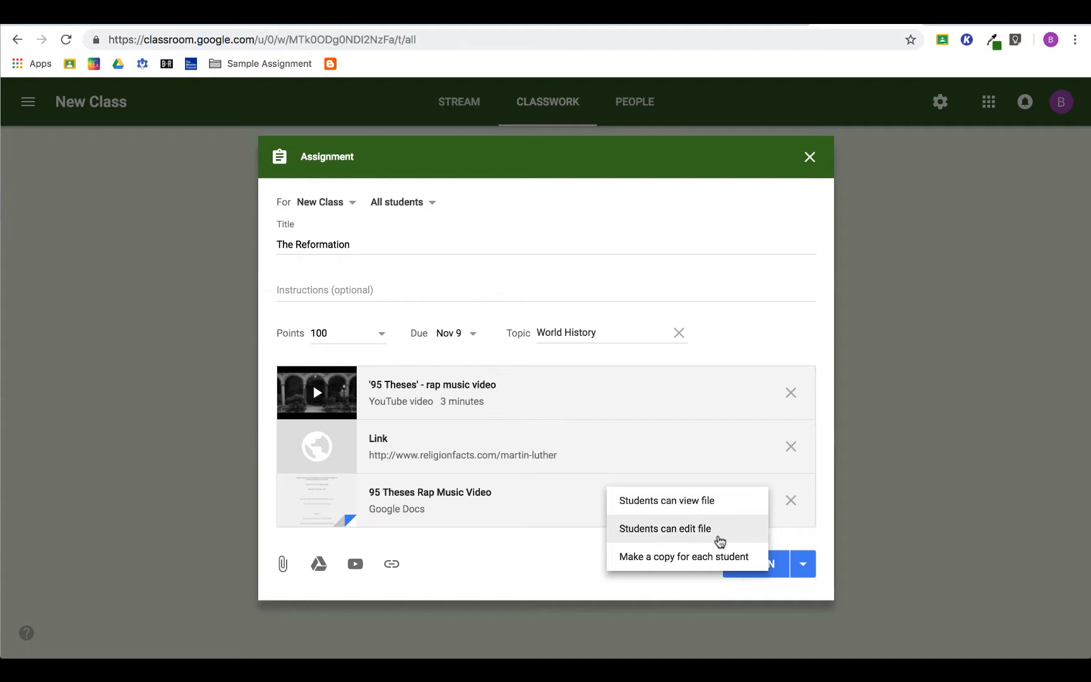
{"action": "left_click", "coordinate": [687, 563]}
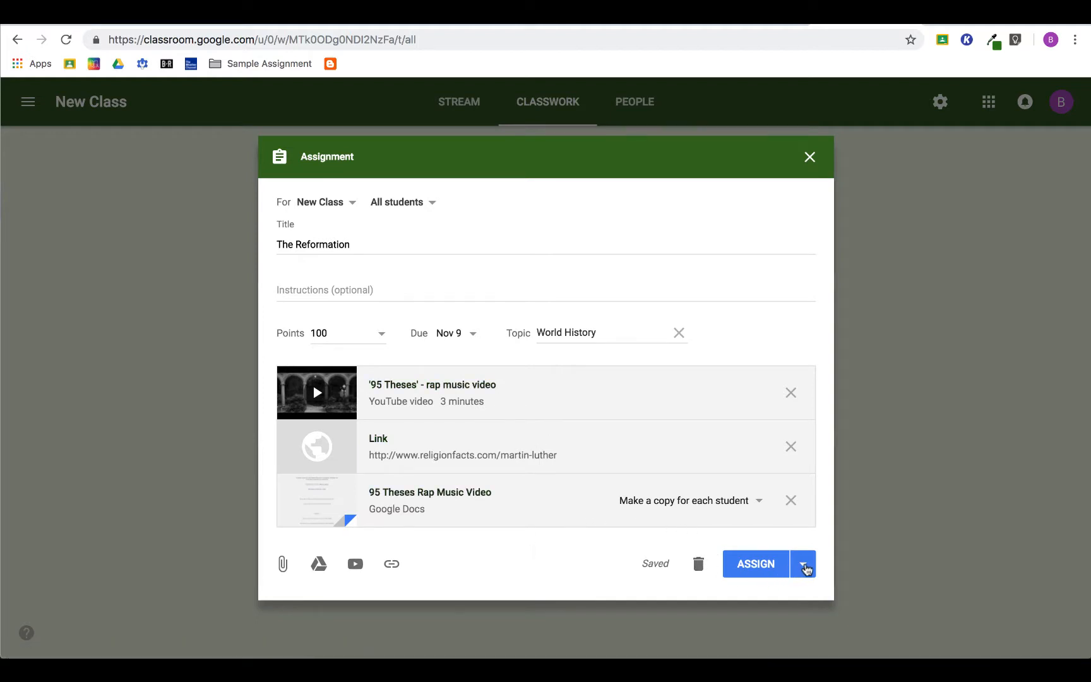
{"action": "left_click", "coordinate": [805, 568]}
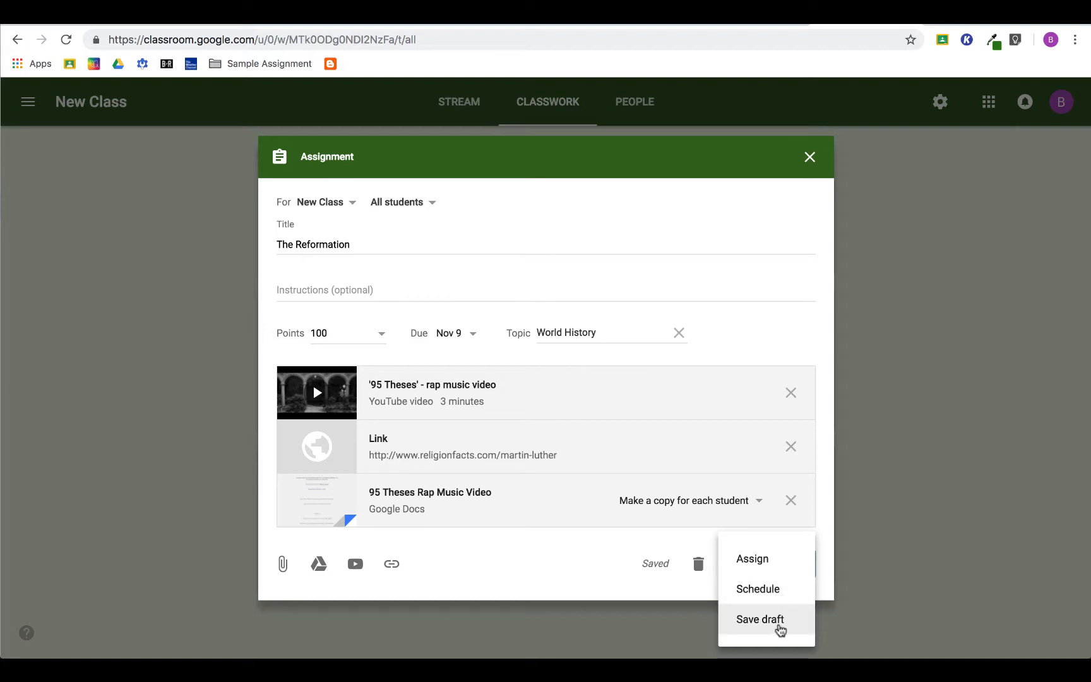
{"action": "left_click", "coordinate": [573, 564]}
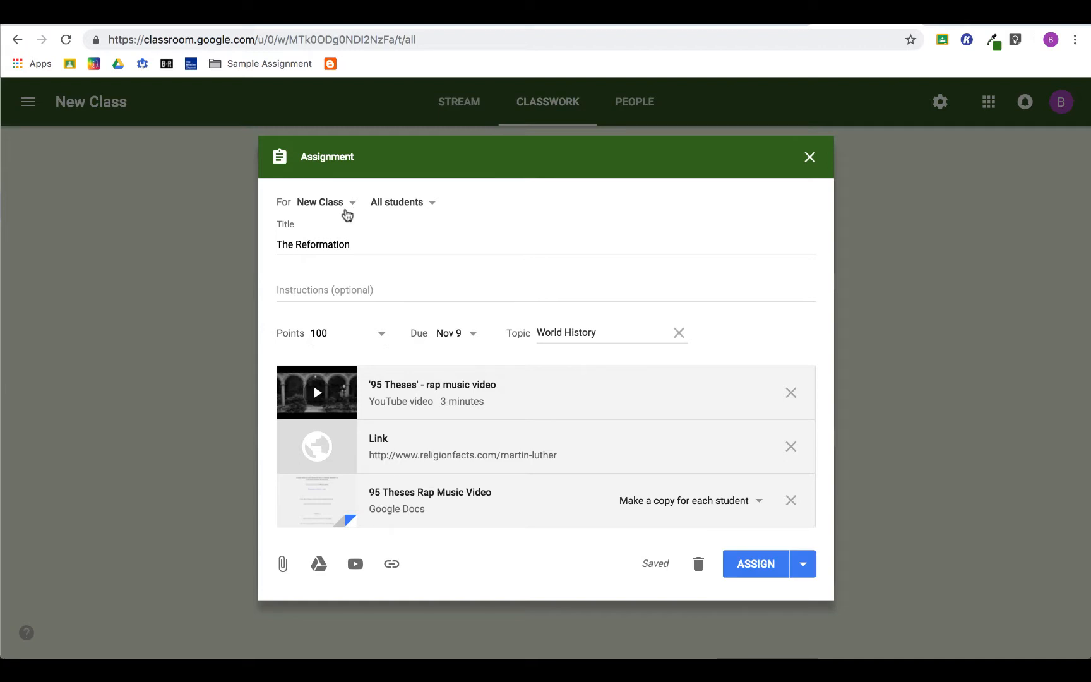
- Add the World History 1 class to the assignment's recipients and remove it again
{"action": "left_click", "coordinate": [345, 211]}
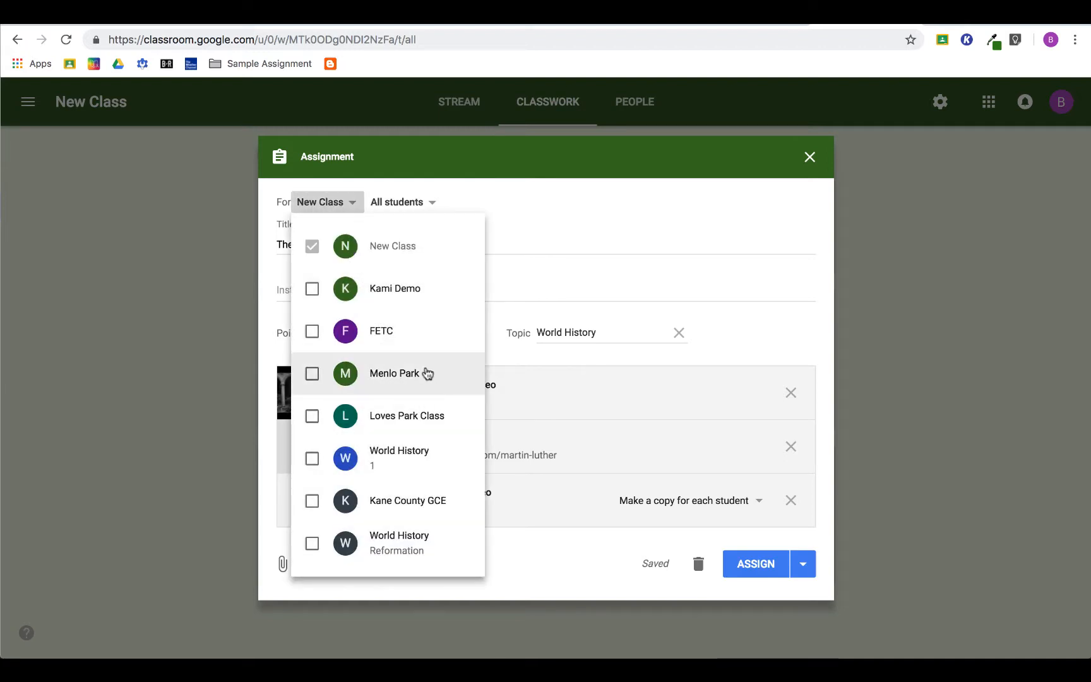
{"action": "left_click", "coordinate": [313, 460]}
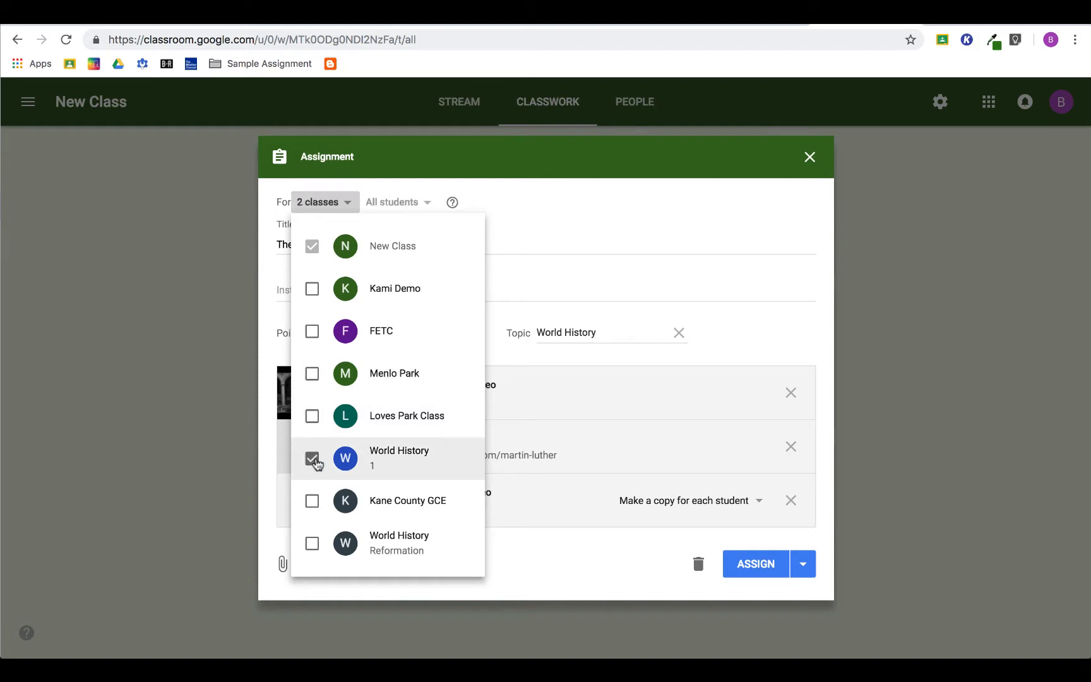
{"action": "left_click", "coordinate": [313, 459]}
{"action": "left_click", "coordinate": [404, 201]}
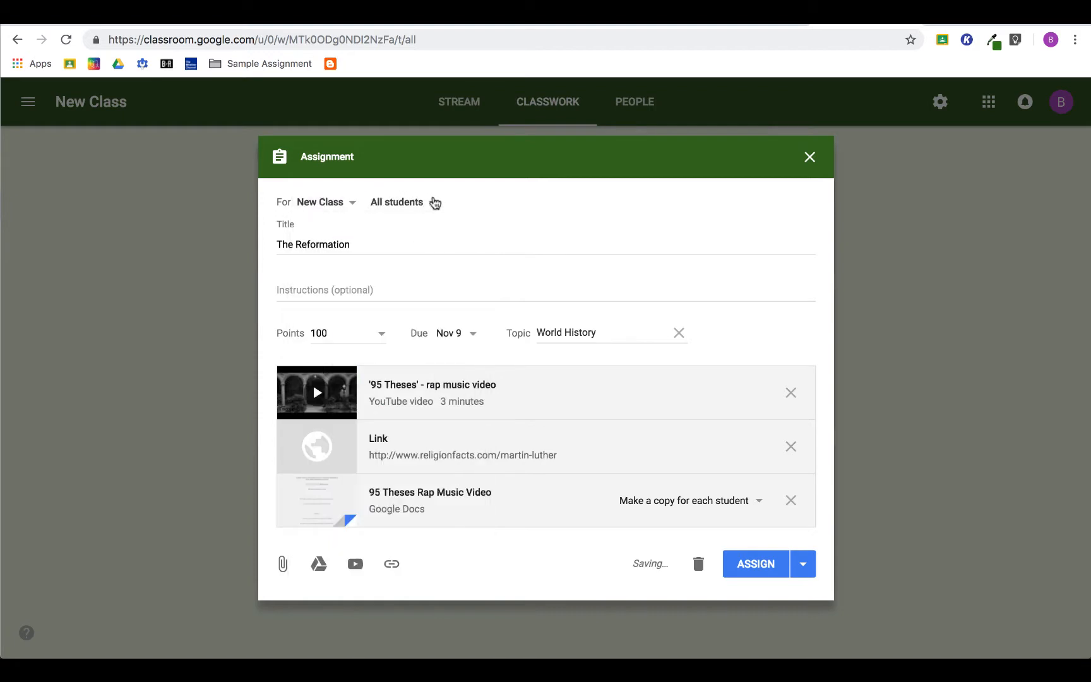
- Check the student recipients list with all students selected and assign "The Reformation" to New Class
{"action": "left_click", "coordinate": [415, 204]}
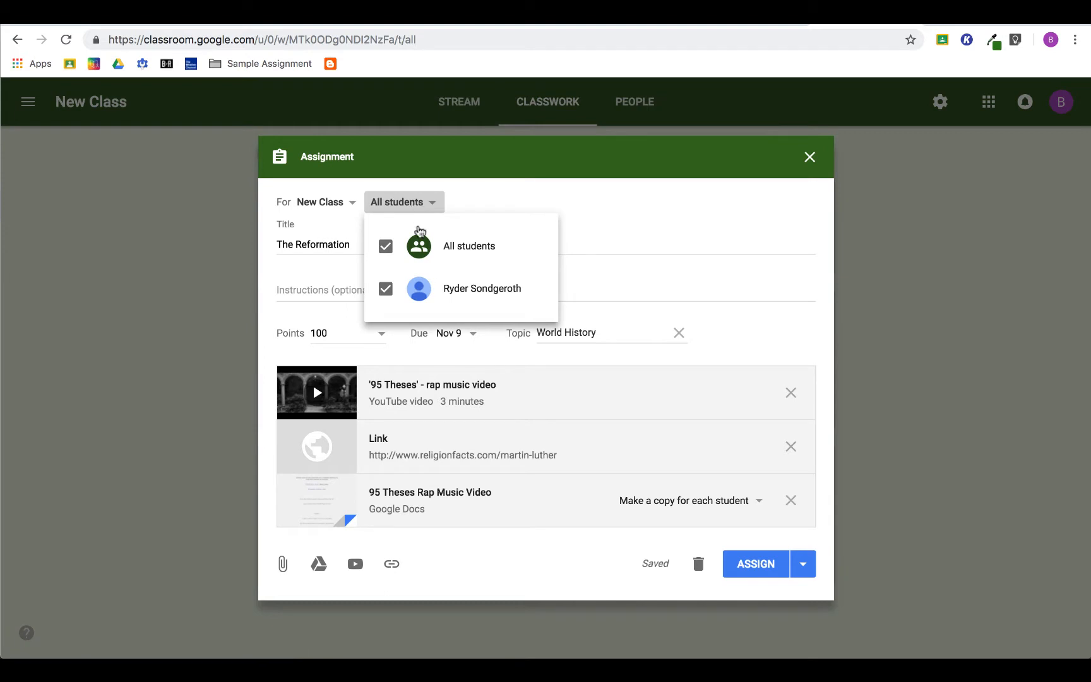
{"action": "left_click", "coordinate": [484, 207]}
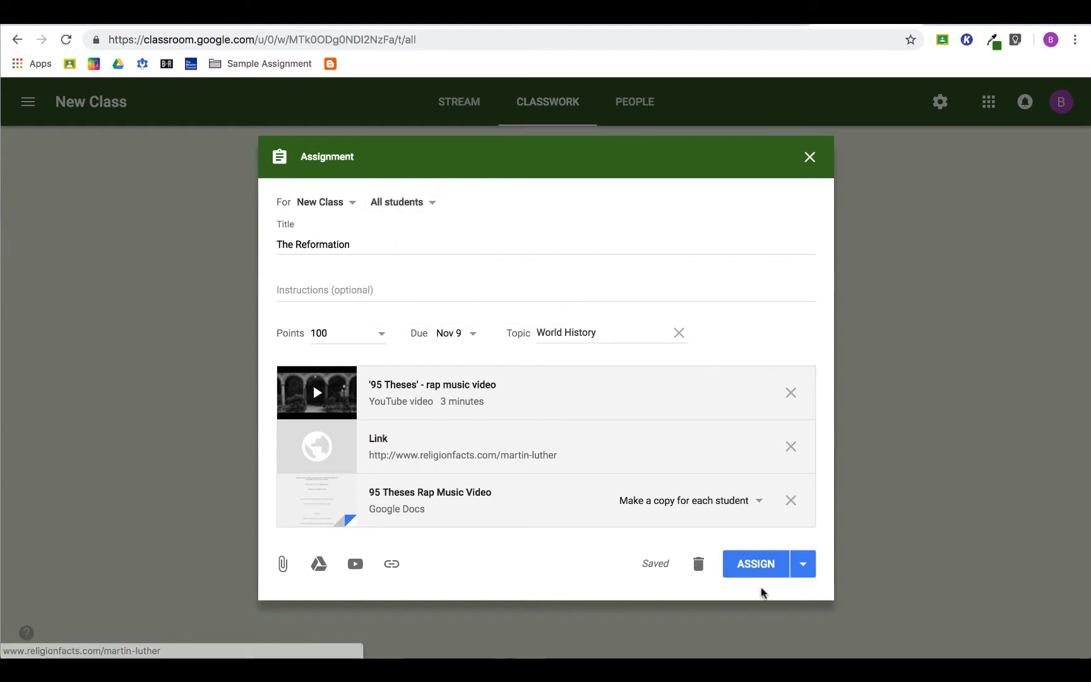
{"action": "left_click", "coordinate": [763, 564]}
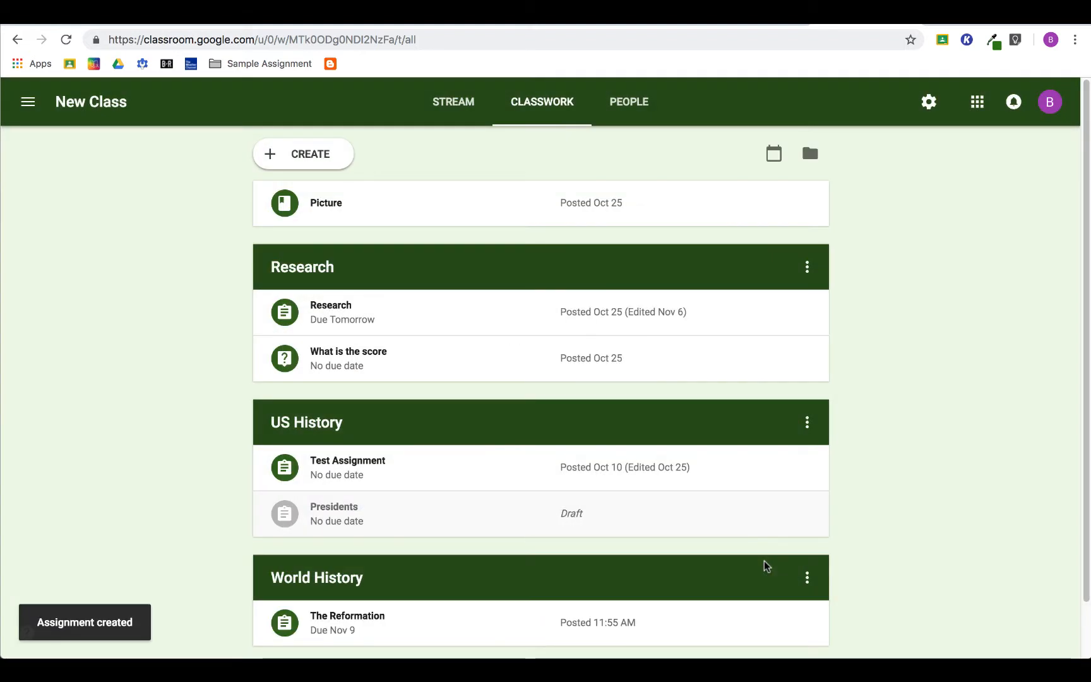
- Expand "The Reformation" under the World History topic, review its attachments and open the full assignment view
{"action": "scroll", "coordinate": [796, 442], "scroll_direction": "down", "scroll_amount": 2}
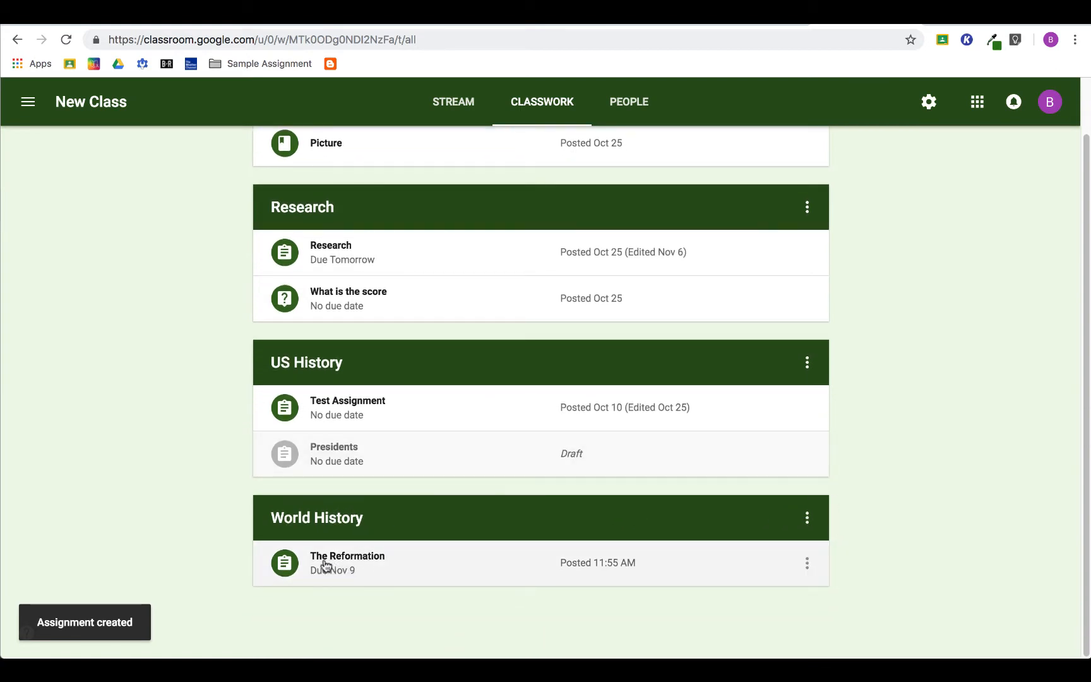
{"action": "left_click", "coordinate": [365, 561]}
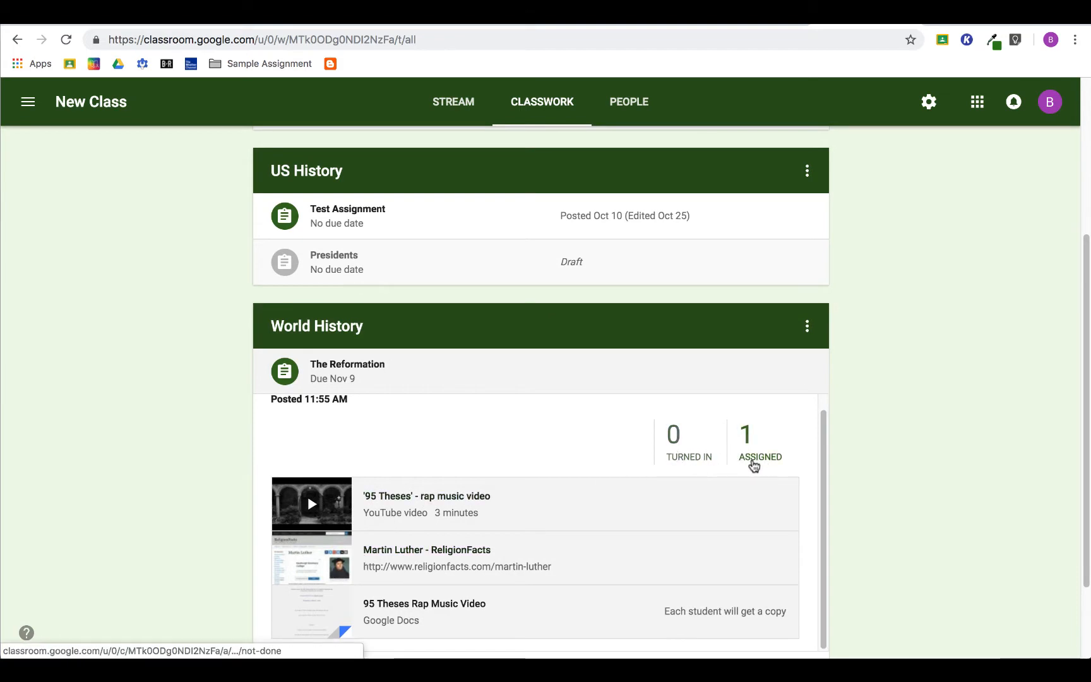
{"action": "scroll", "coordinate": [561, 453], "scroll_direction": "down", "scroll_amount": 2}
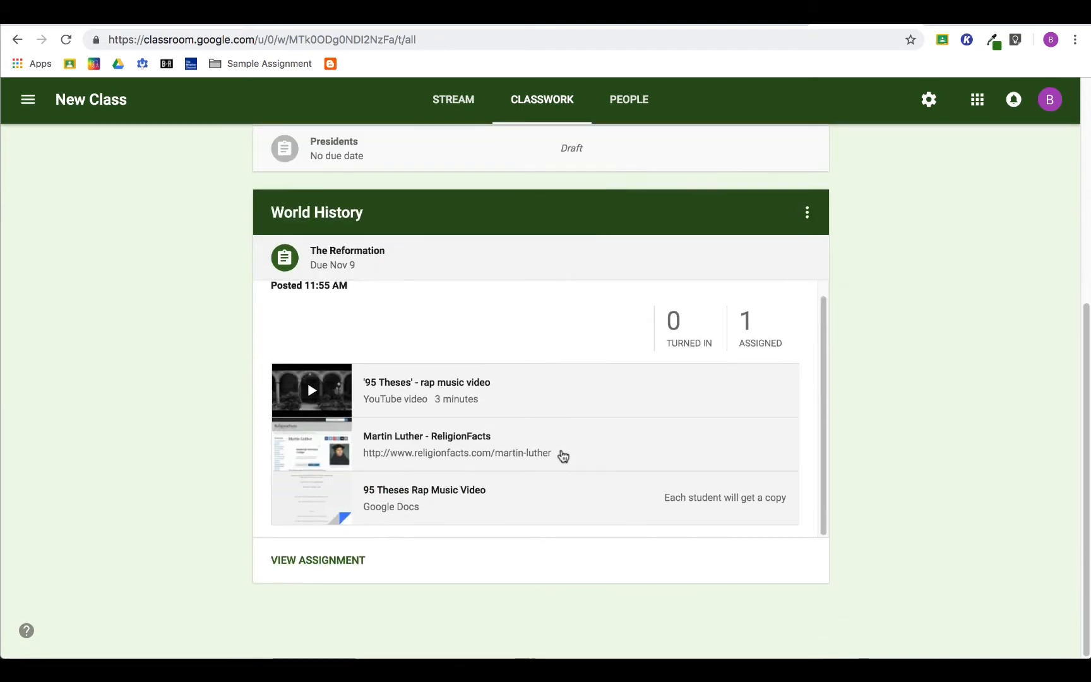
{"action": "left_click", "coordinate": [309, 564]}
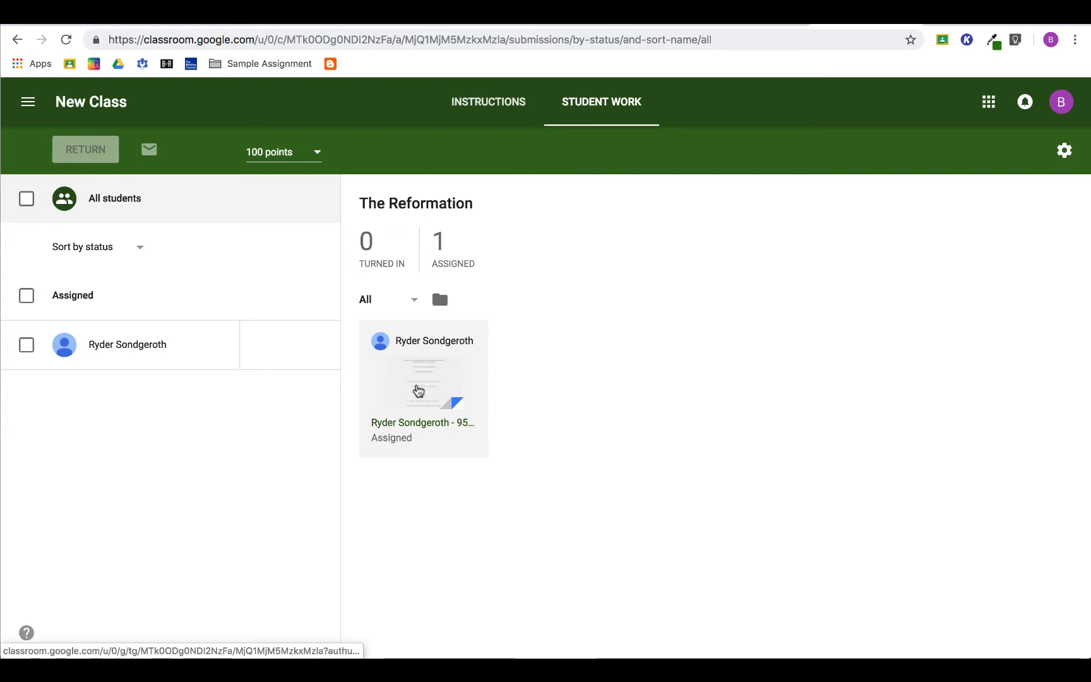
- Open the student's copy of the 95 Theses document and read through the lyrics to the numbered questions
{"action": "left_click", "coordinate": [417, 392]}
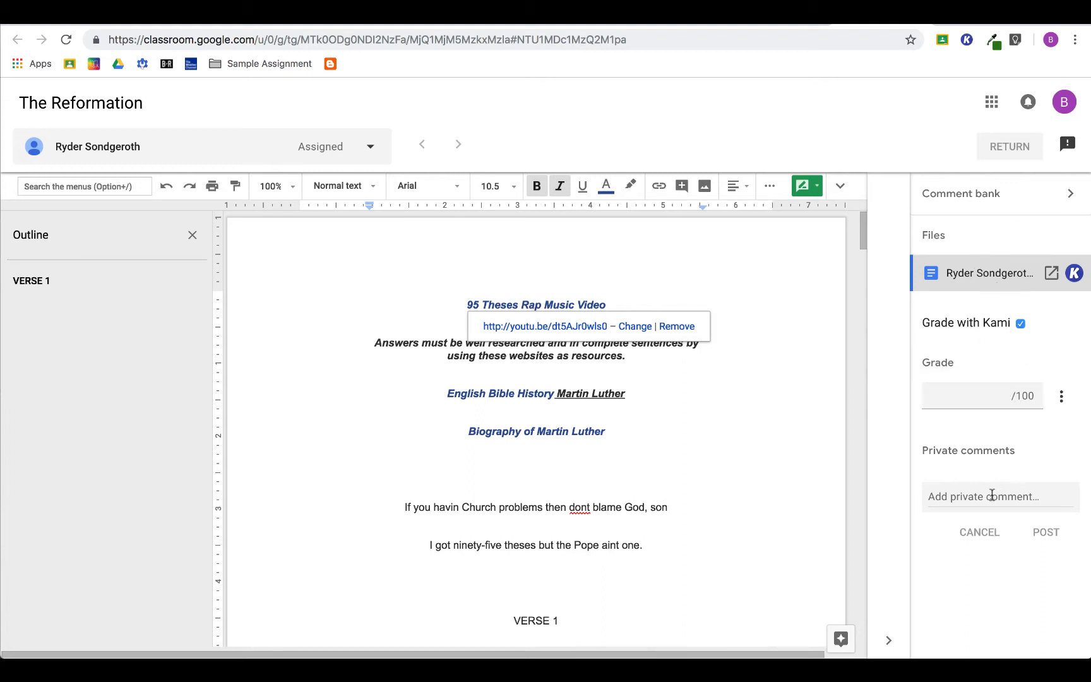
{"action": "scroll", "coordinate": [719, 437], "scroll_direction": "down", "scroll_amount": 3}
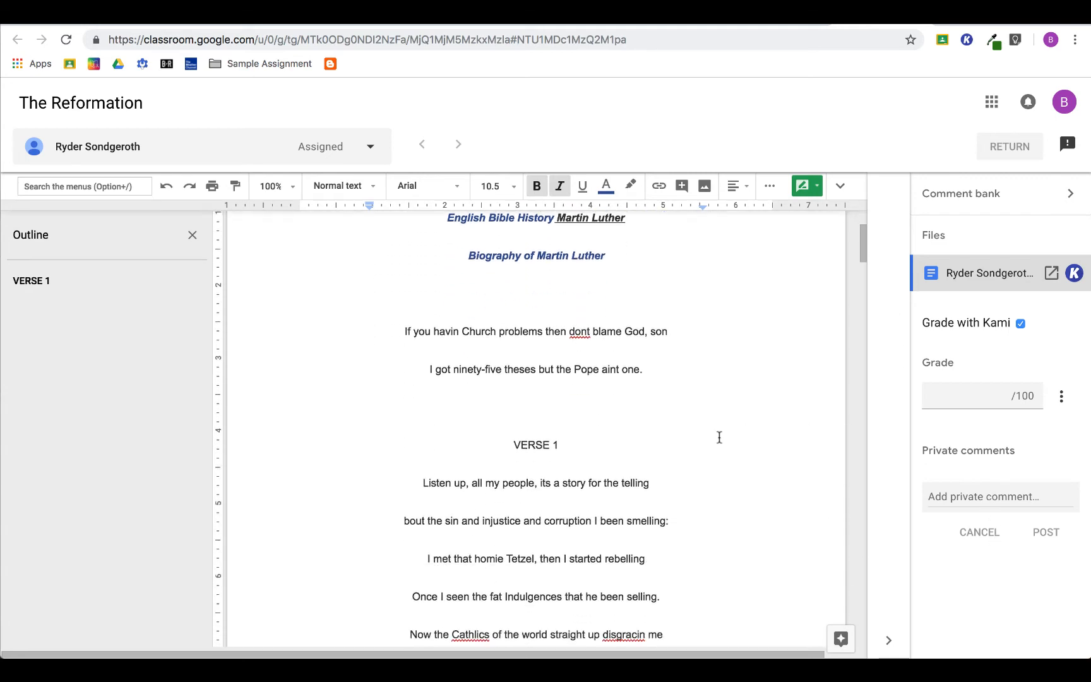
{"action": "scroll", "coordinate": [718, 436], "scroll_direction": "down", "scroll_amount": 14}
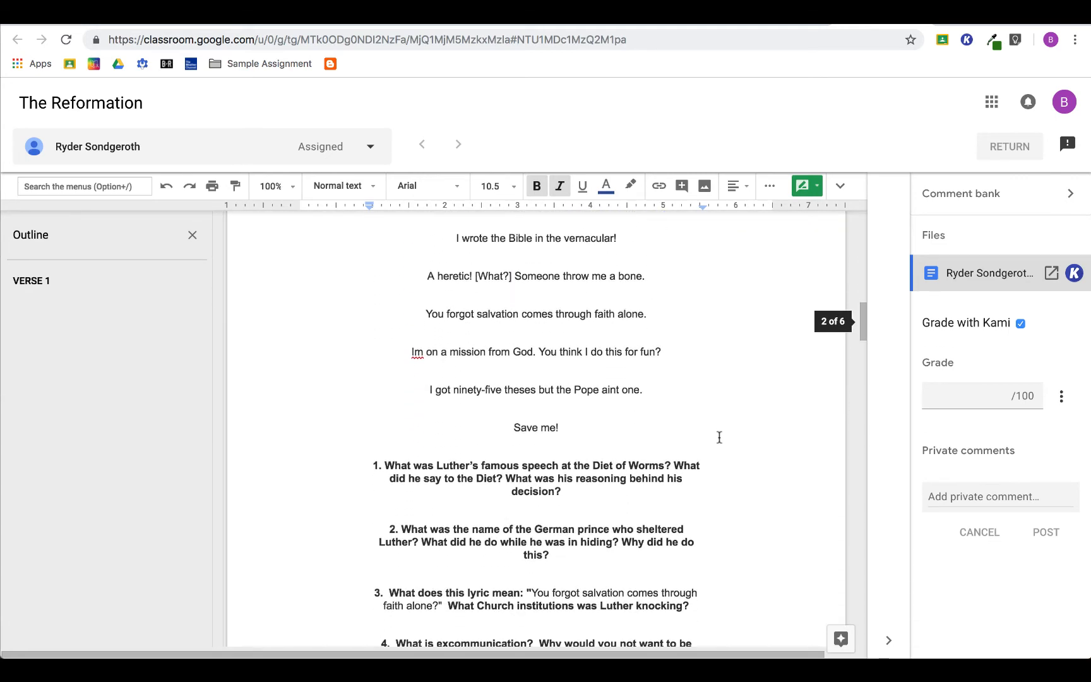
{"action": "scroll", "coordinate": [719, 437], "scroll_direction": "down", "scroll_amount": 2}
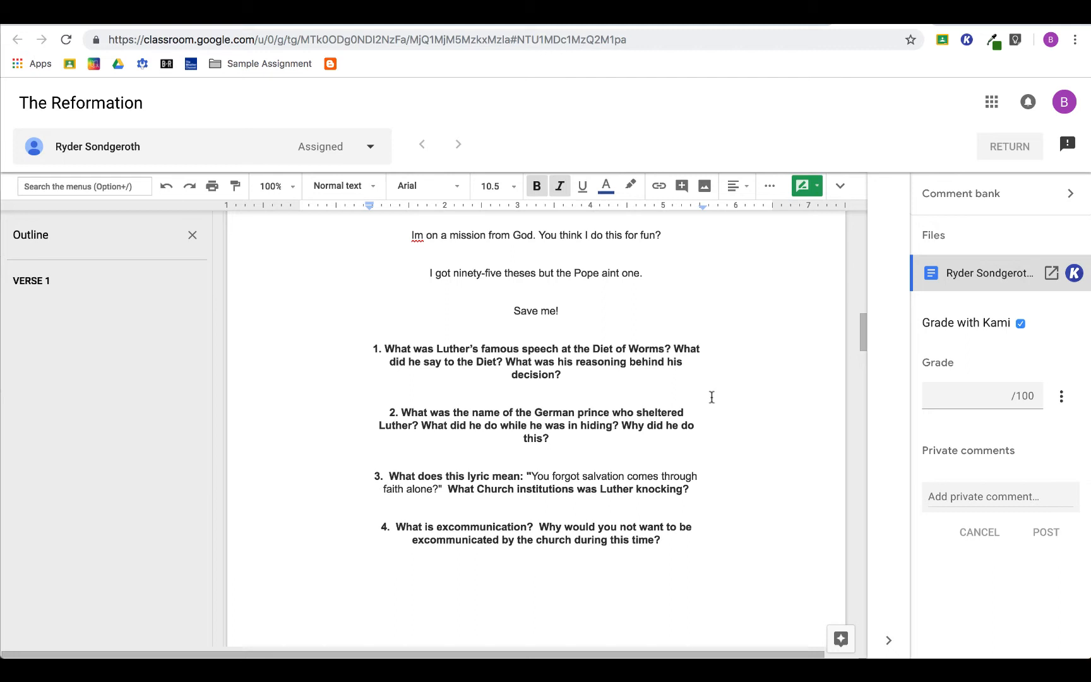
- Look at the available editing modes for the student's document, review the lyrics again and close the document
{"action": "left_click", "coordinate": [816, 187]}
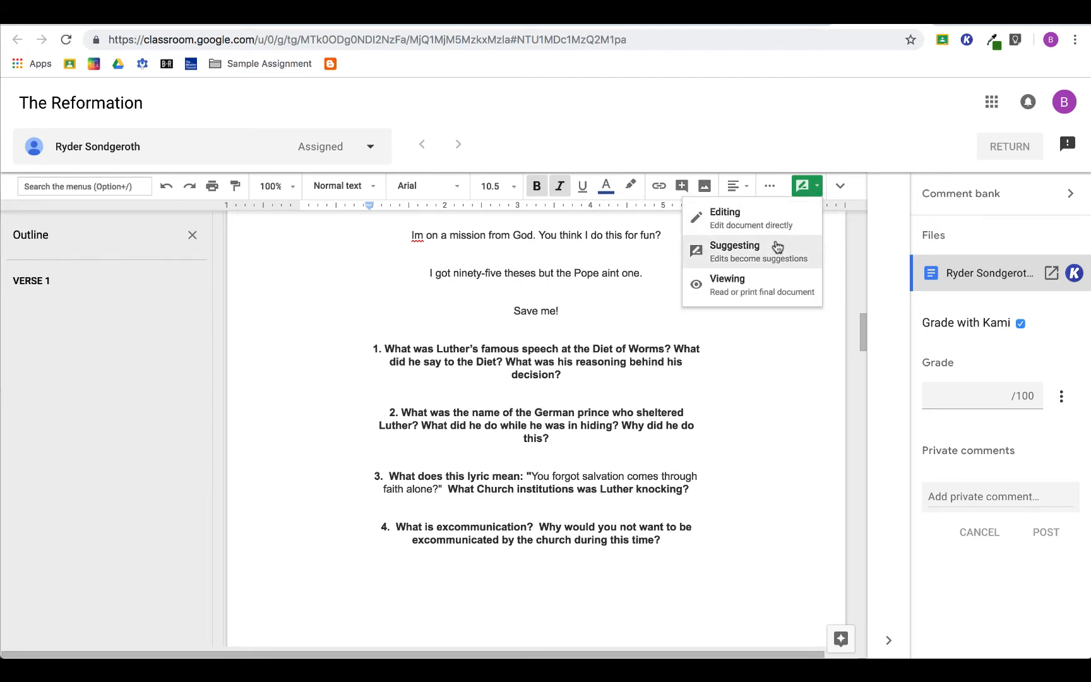
{"action": "left_click", "coordinate": [723, 458]}
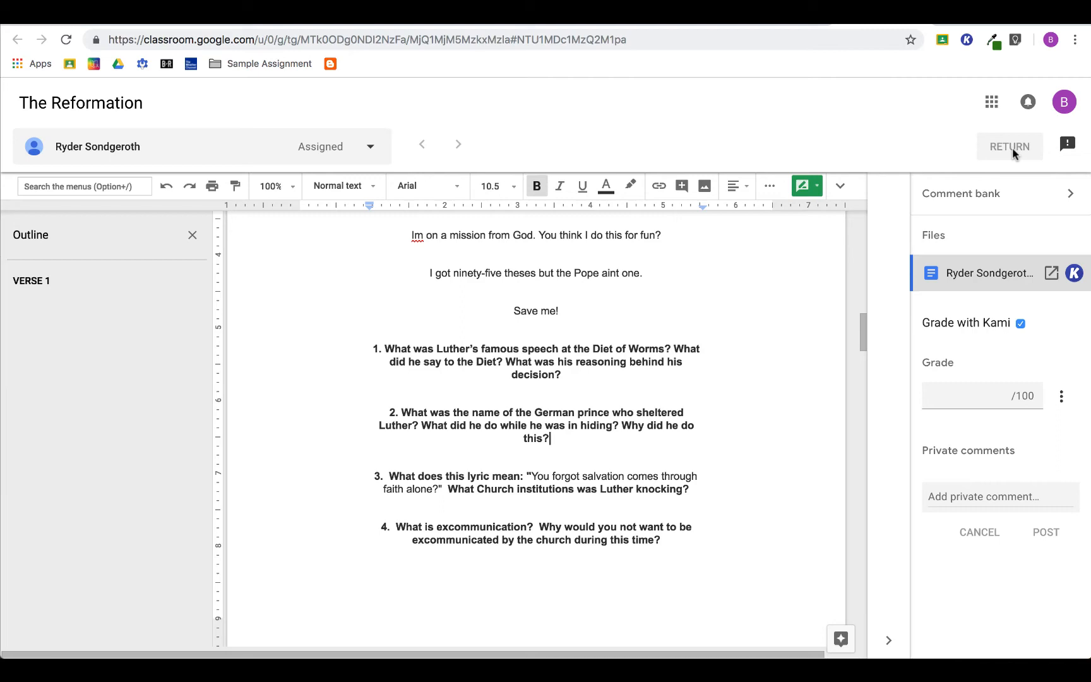
{"action": "scroll", "coordinate": [785, 451], "scroll_direction": "up", "scroll_amount": 15}
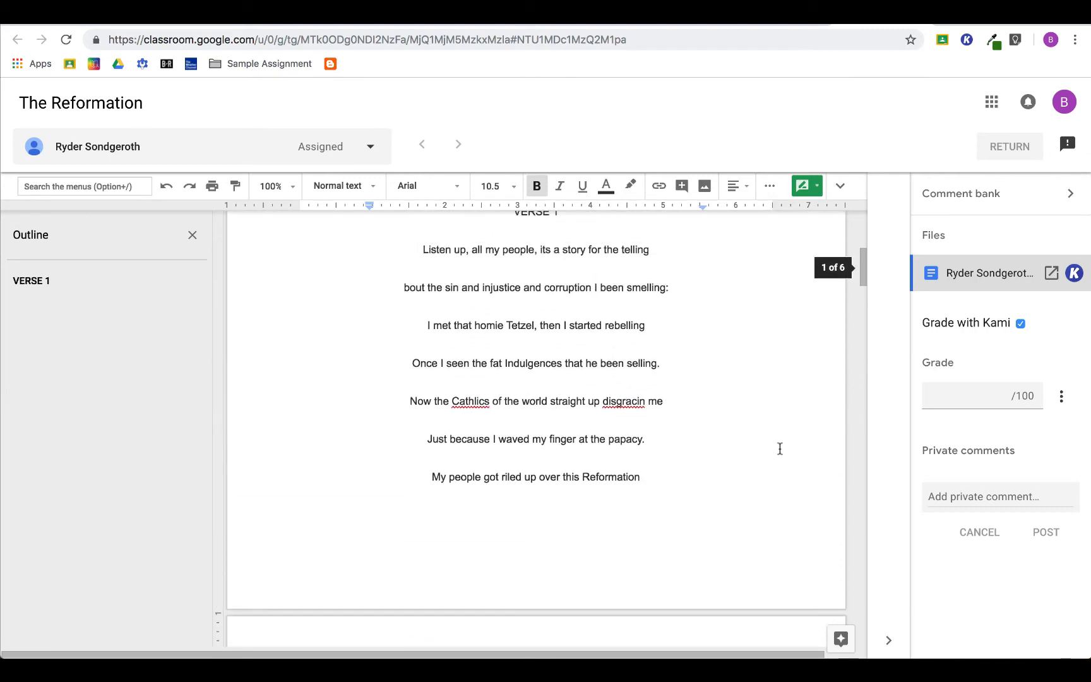
{"action": "scroll", "coordinate": [780, 448], "scroll_direction": "up", "scroll_amount": 1}
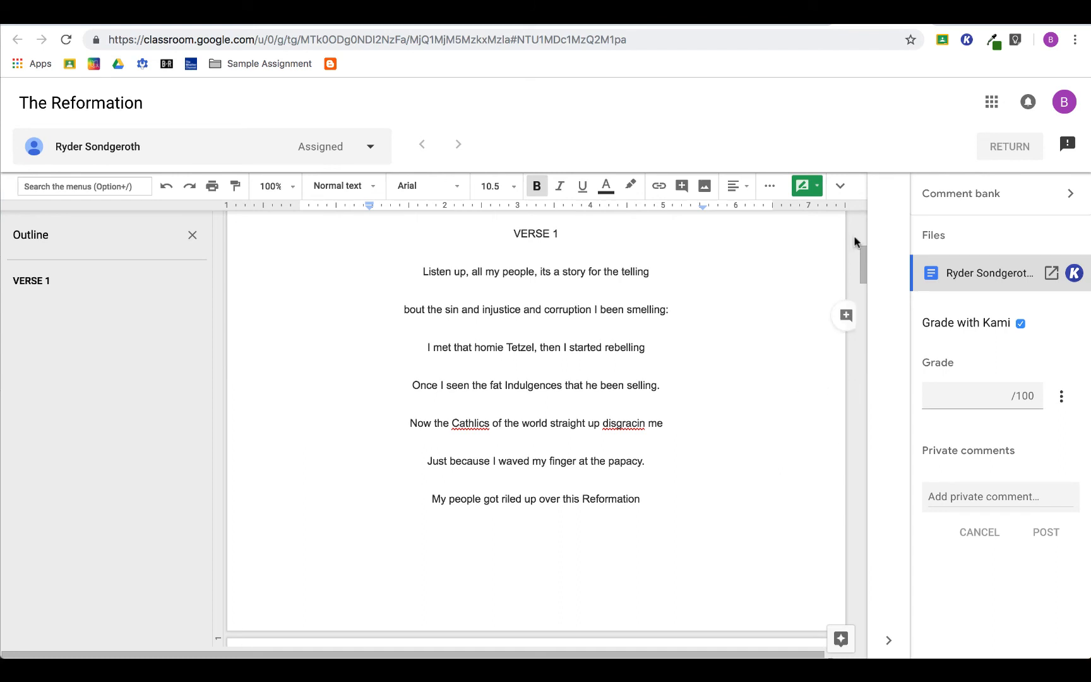
{"action": "left_click", "coordinate": [917, 16]}
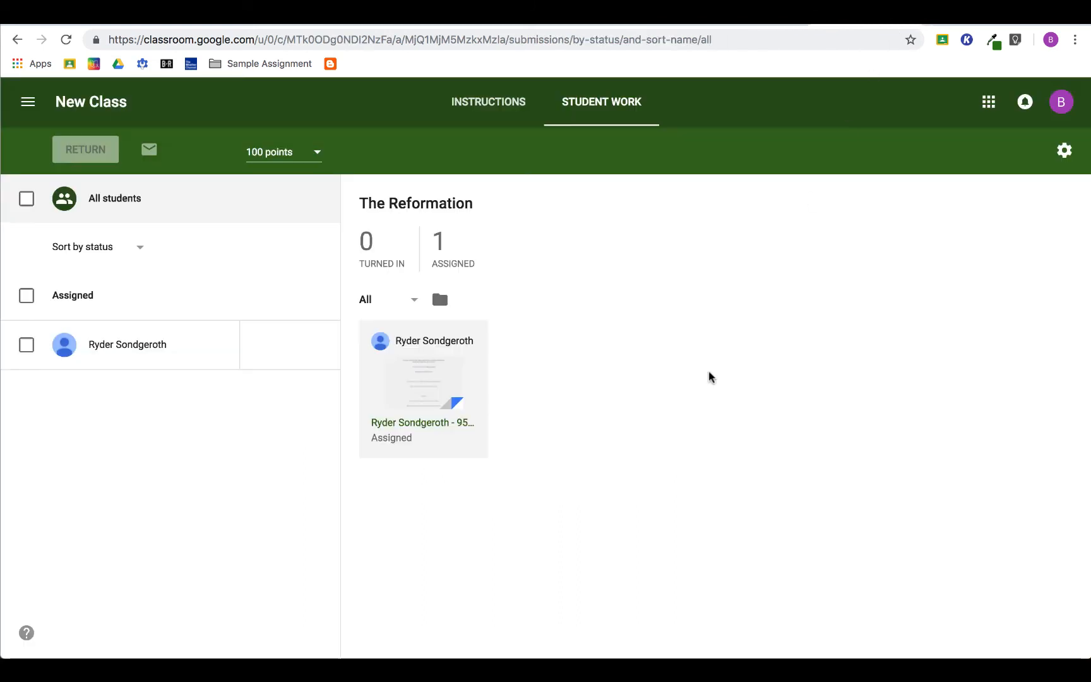